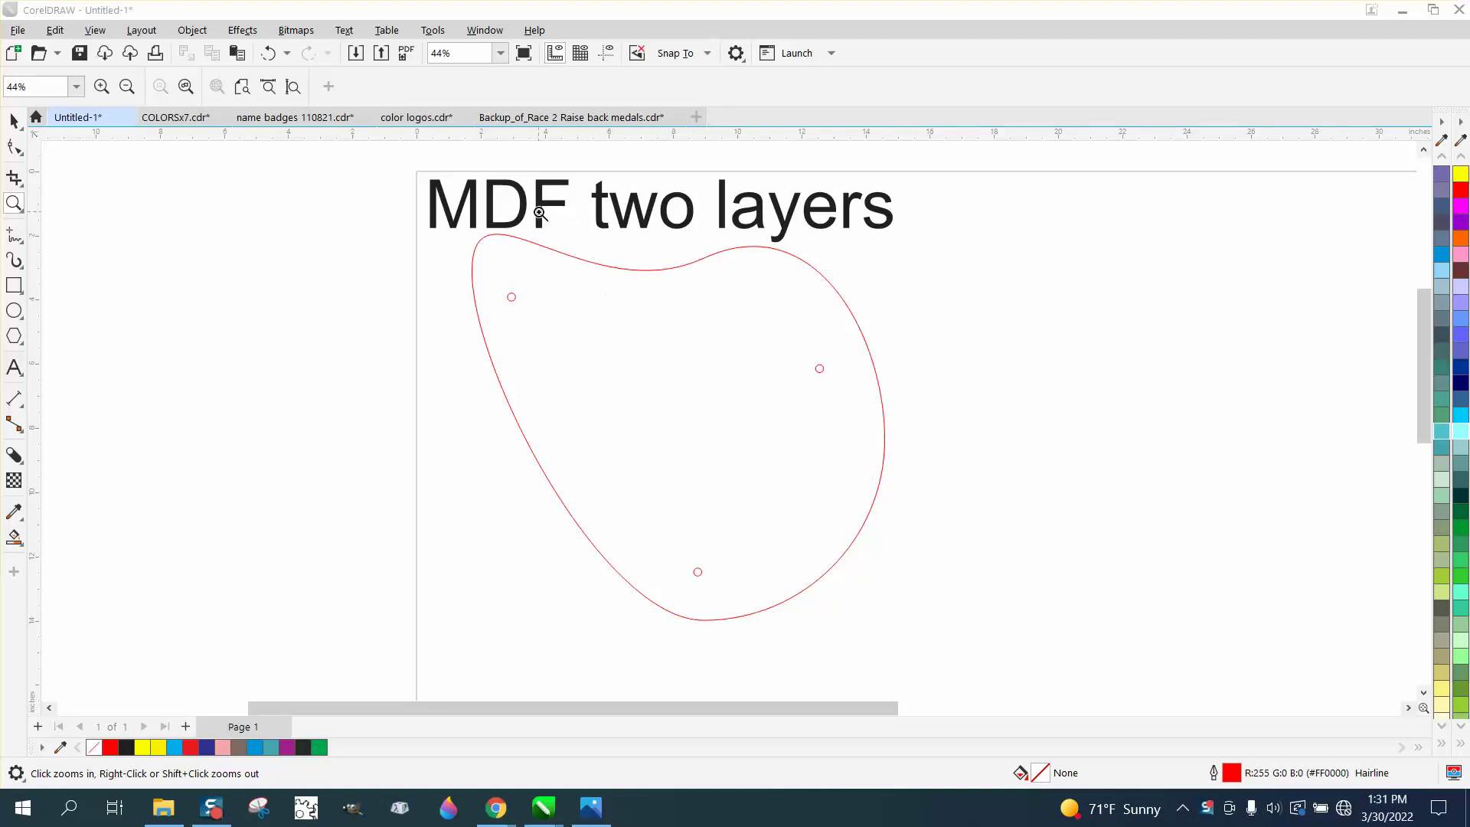
Zoom in on the red blob outline so its small inner circles are clearly visible
drag(405, 159, 1011, 642)
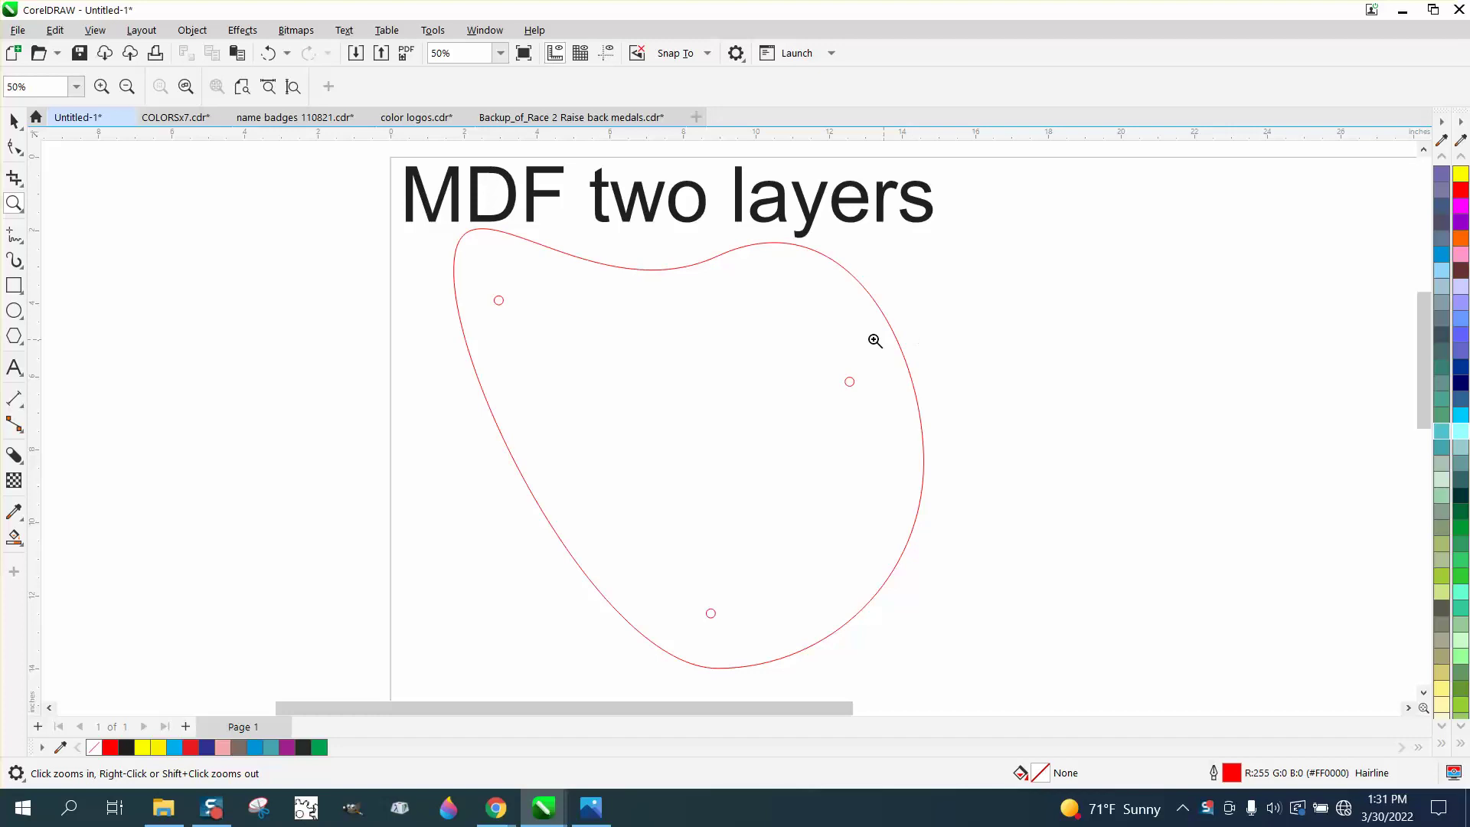
scroll(490, 225, down, 1)
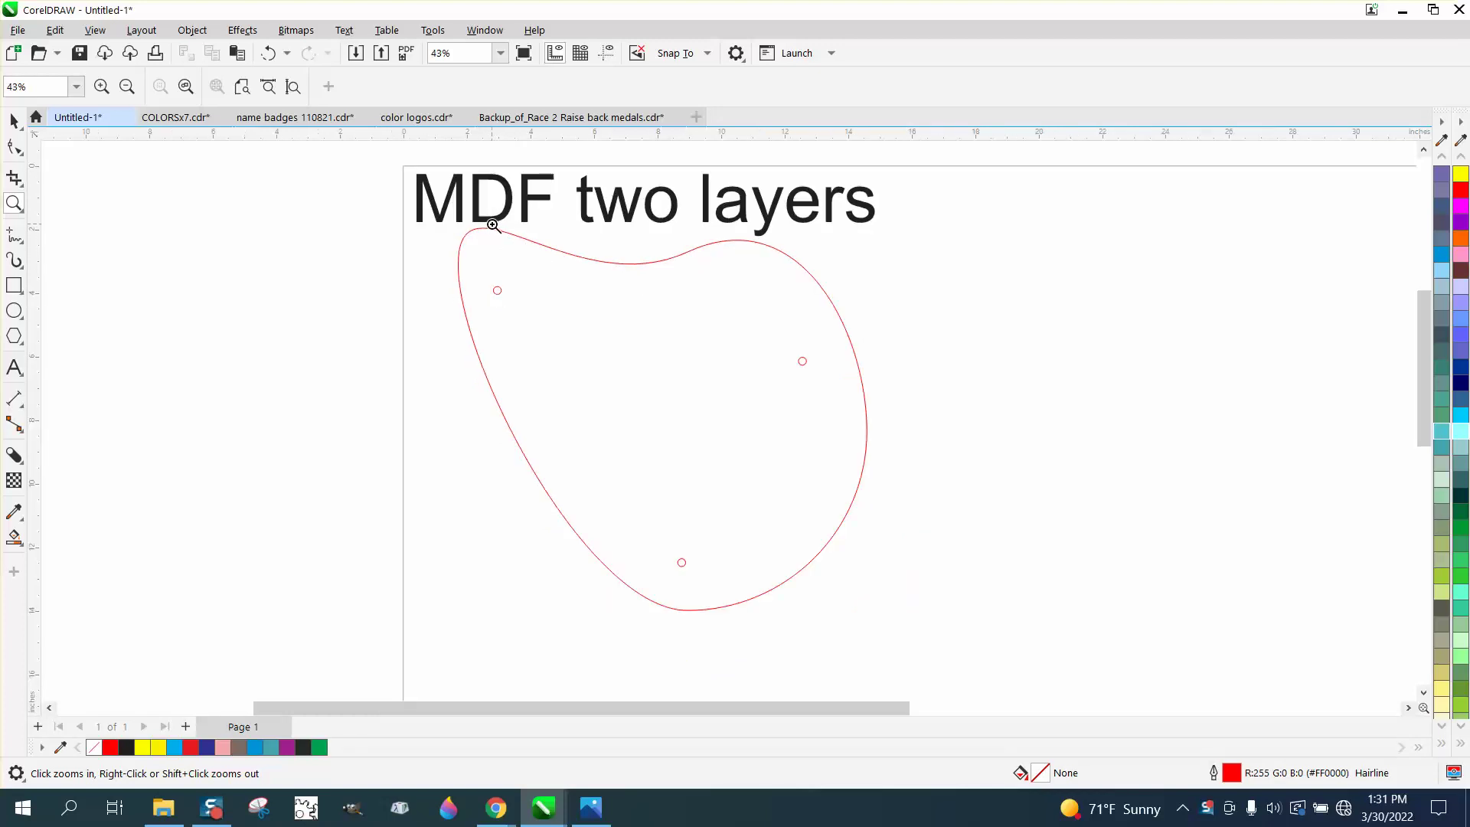
click(14, 121)
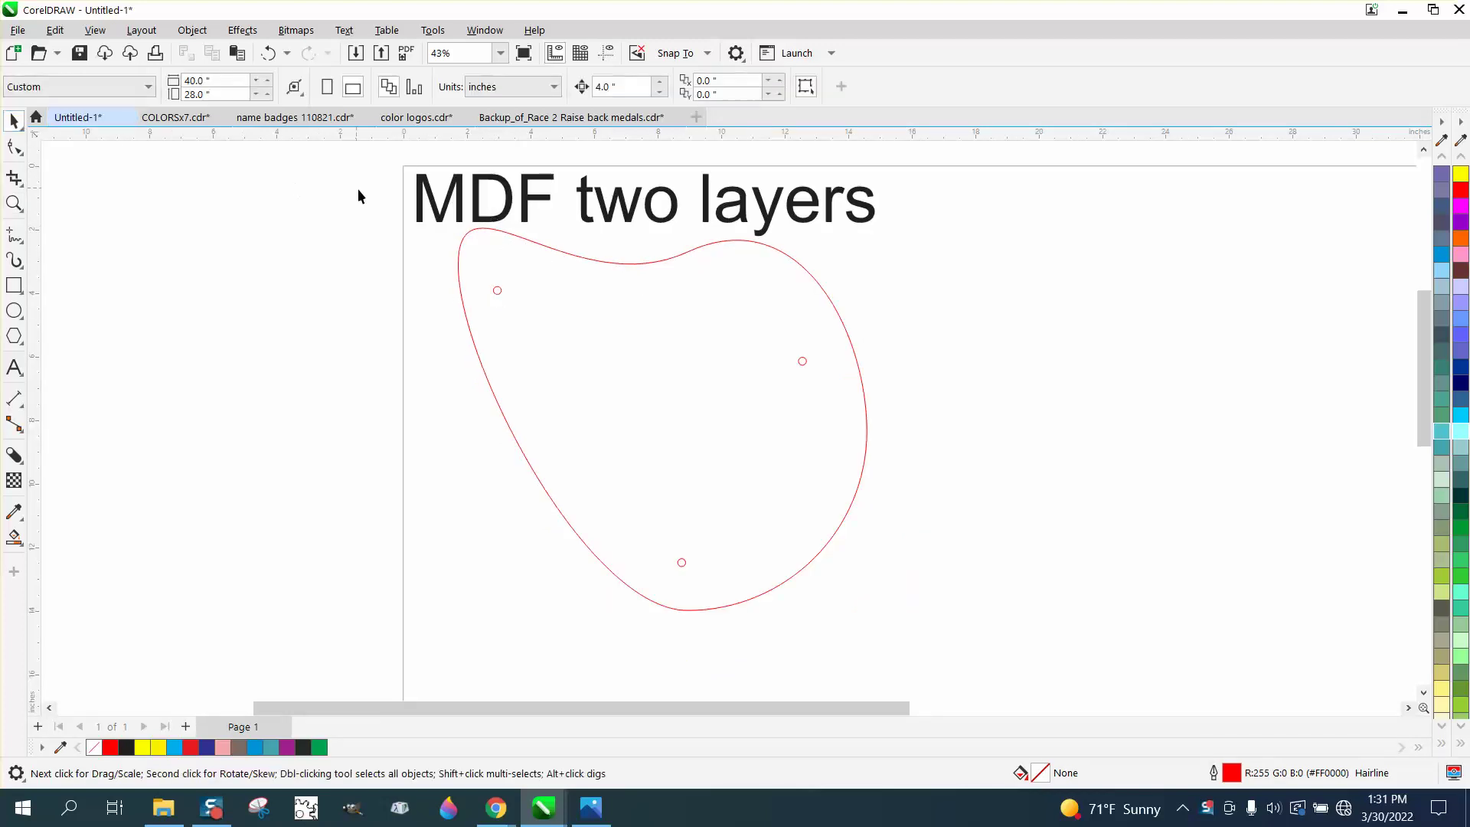
click(481, 228)
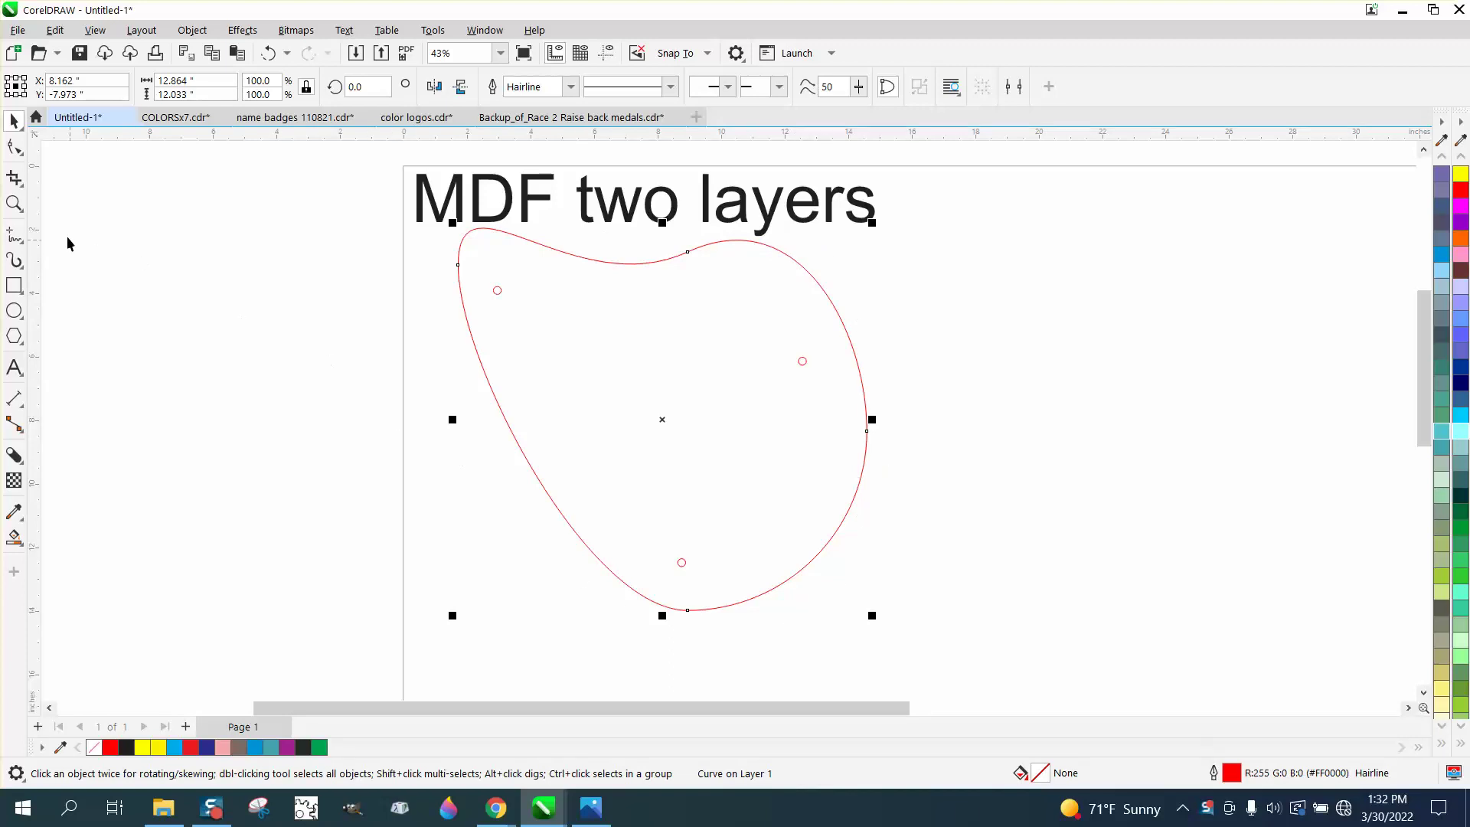
click(14, 203)
drag(391, 170, 1007, 663)
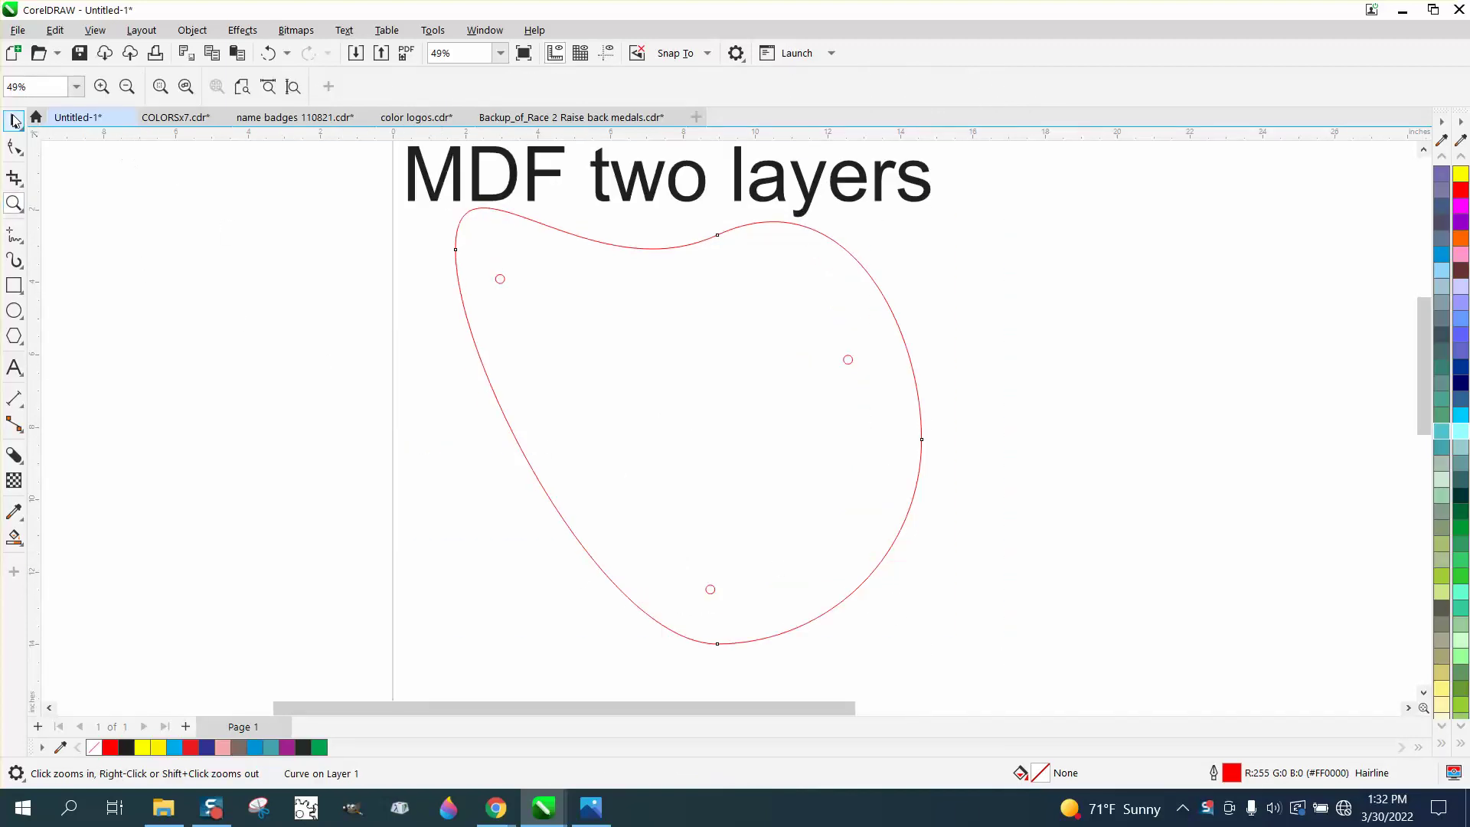
click(14, 120)
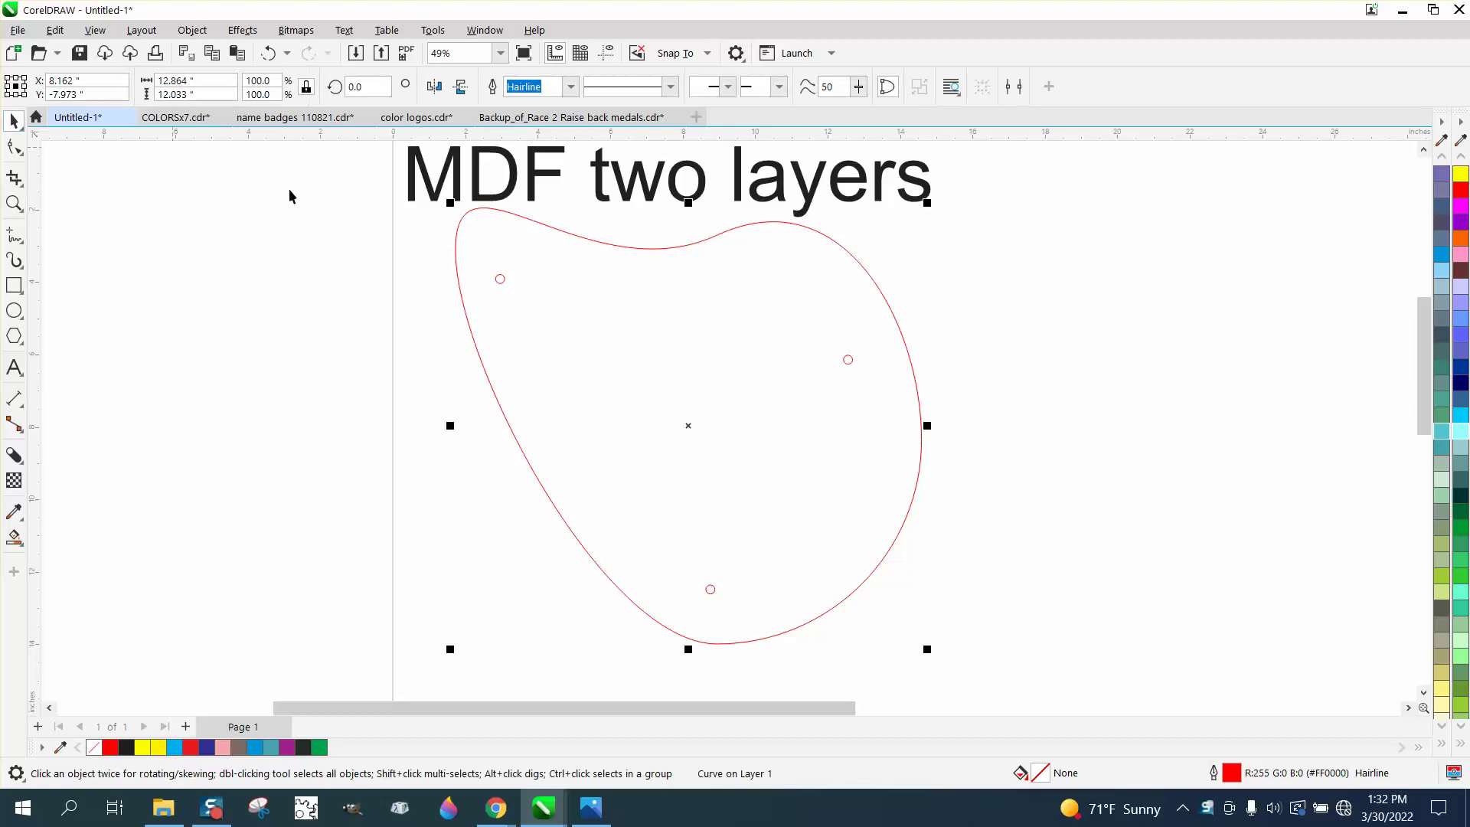
click(403, 303)
Marquee-select the three small circles and give them a solid black (K100) fill
click(501, 280)
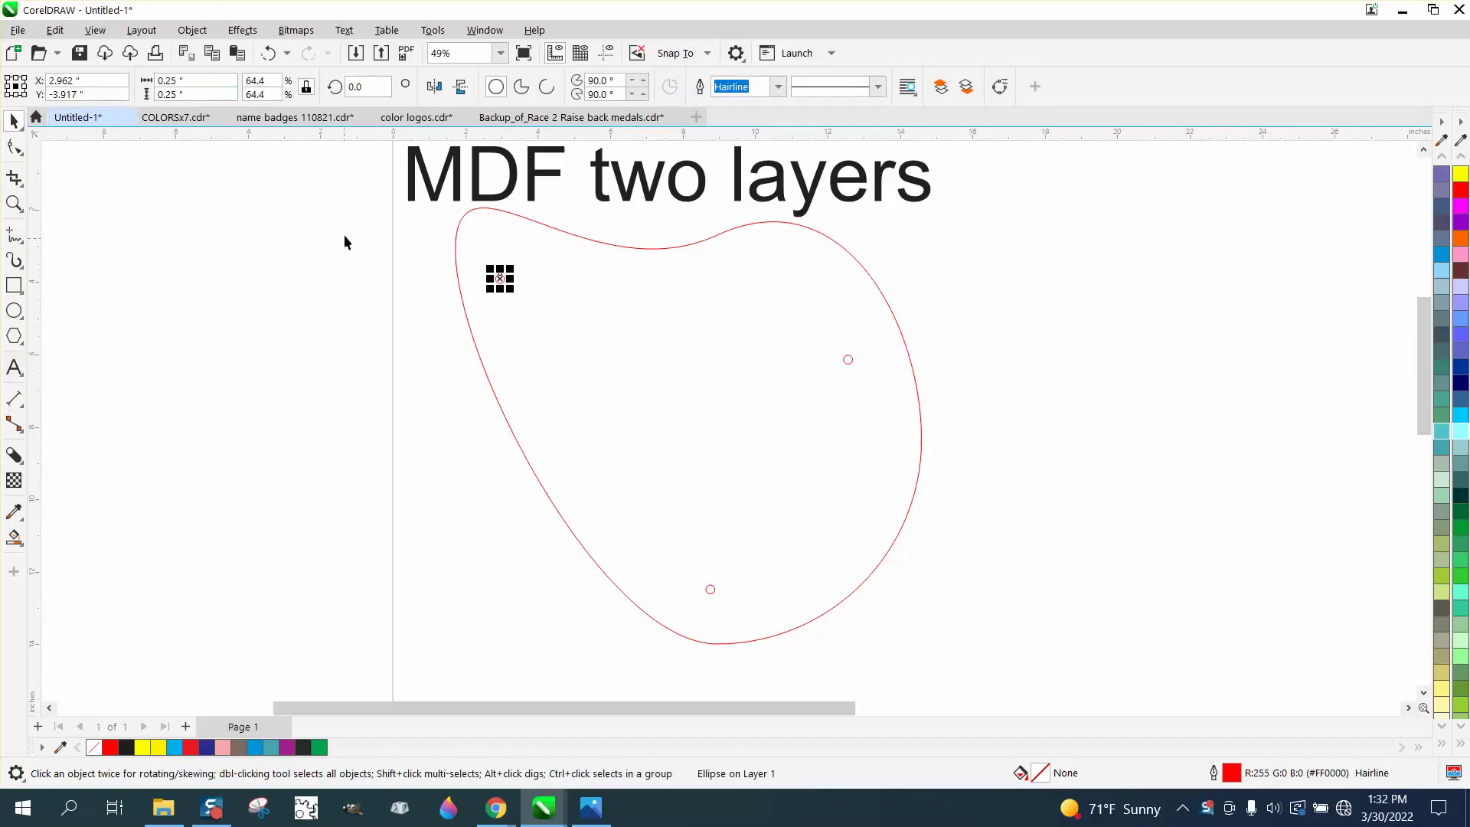
drag(339, 228, 942, 612)
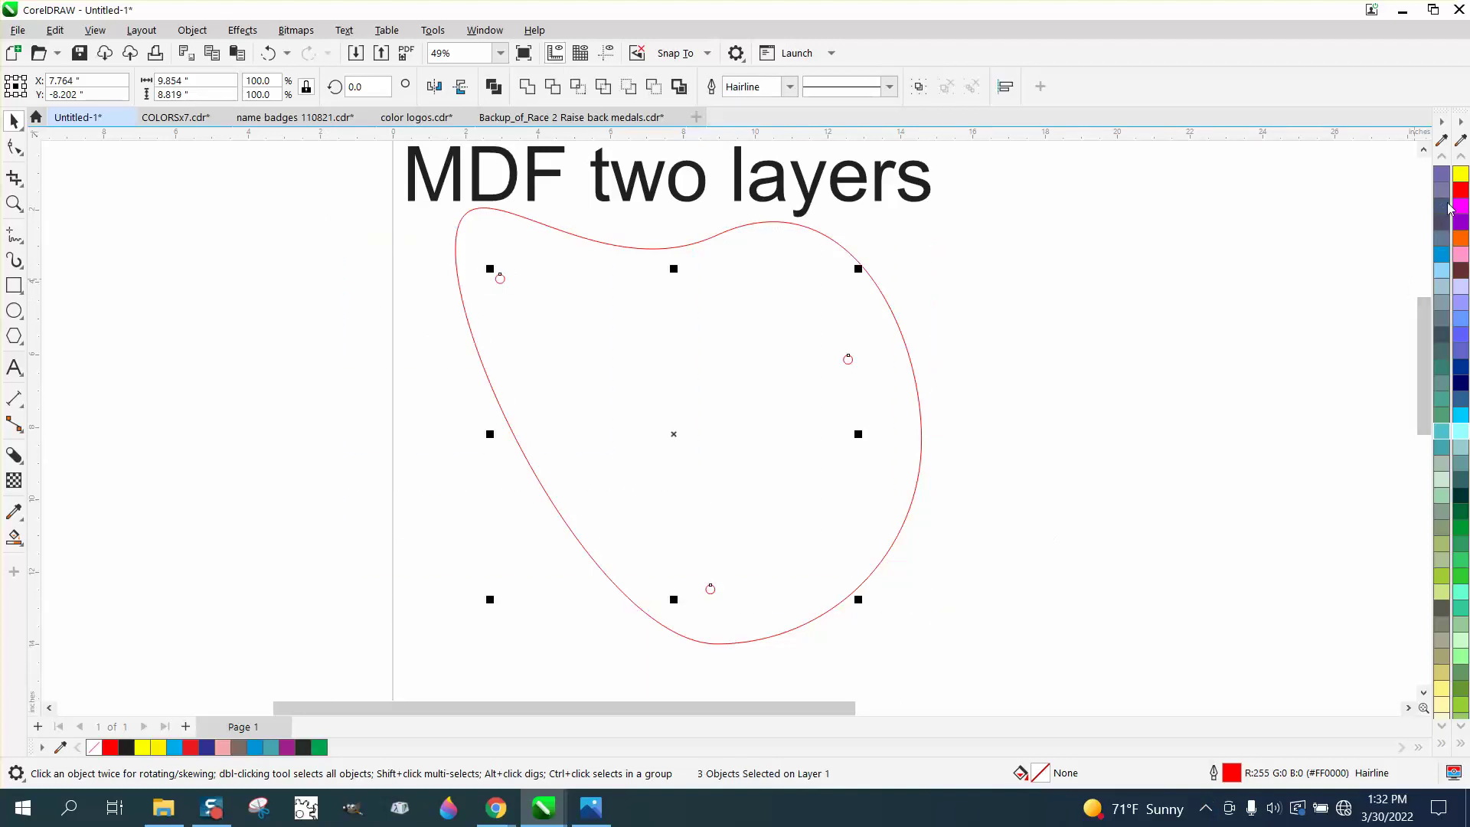
scroll(1441, 158, up, 5)
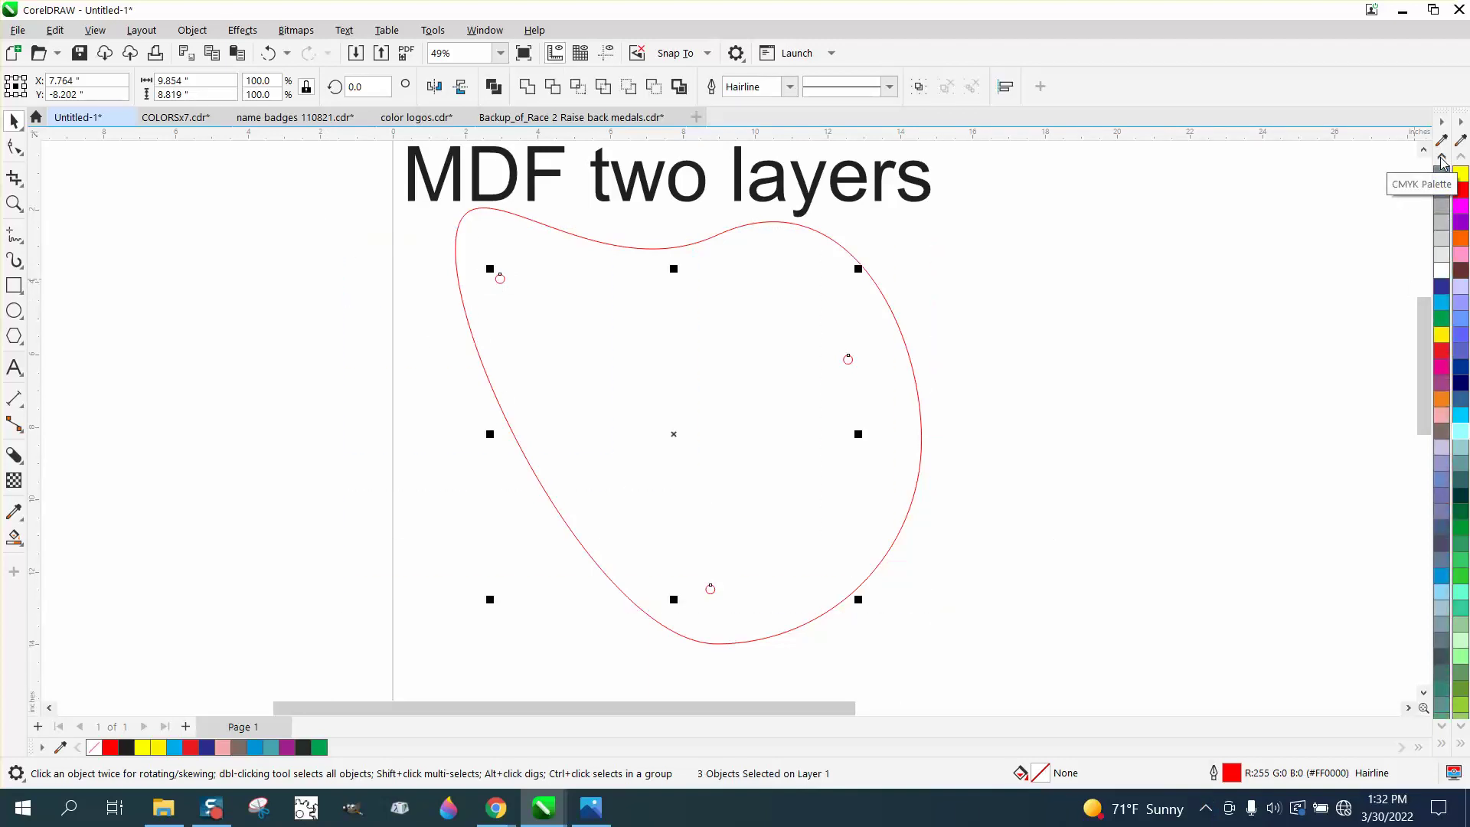
scroll(1441, 158, up, 5)
click(1441, 189)
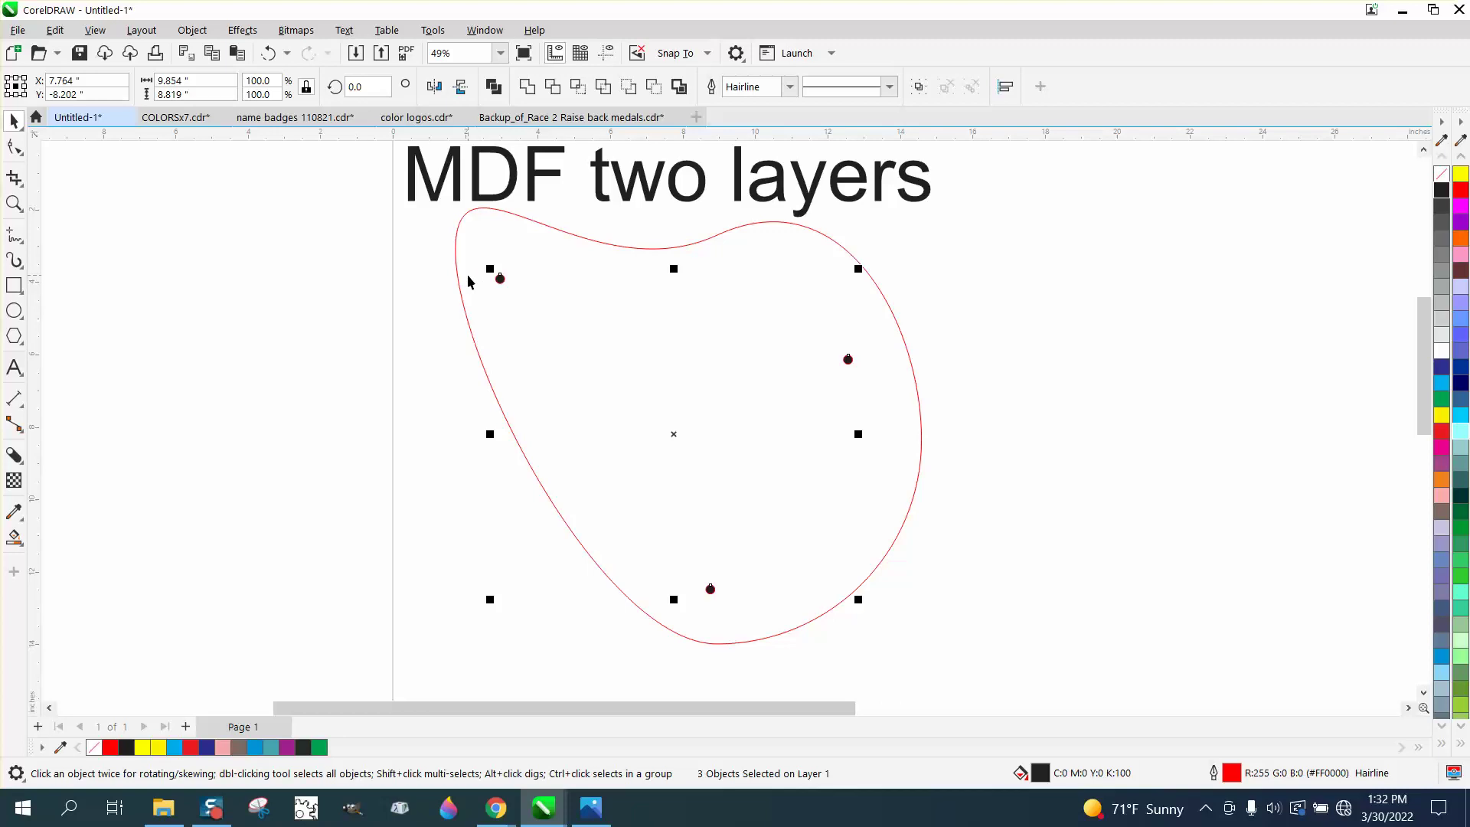
scroll(457, 269, down, 1)
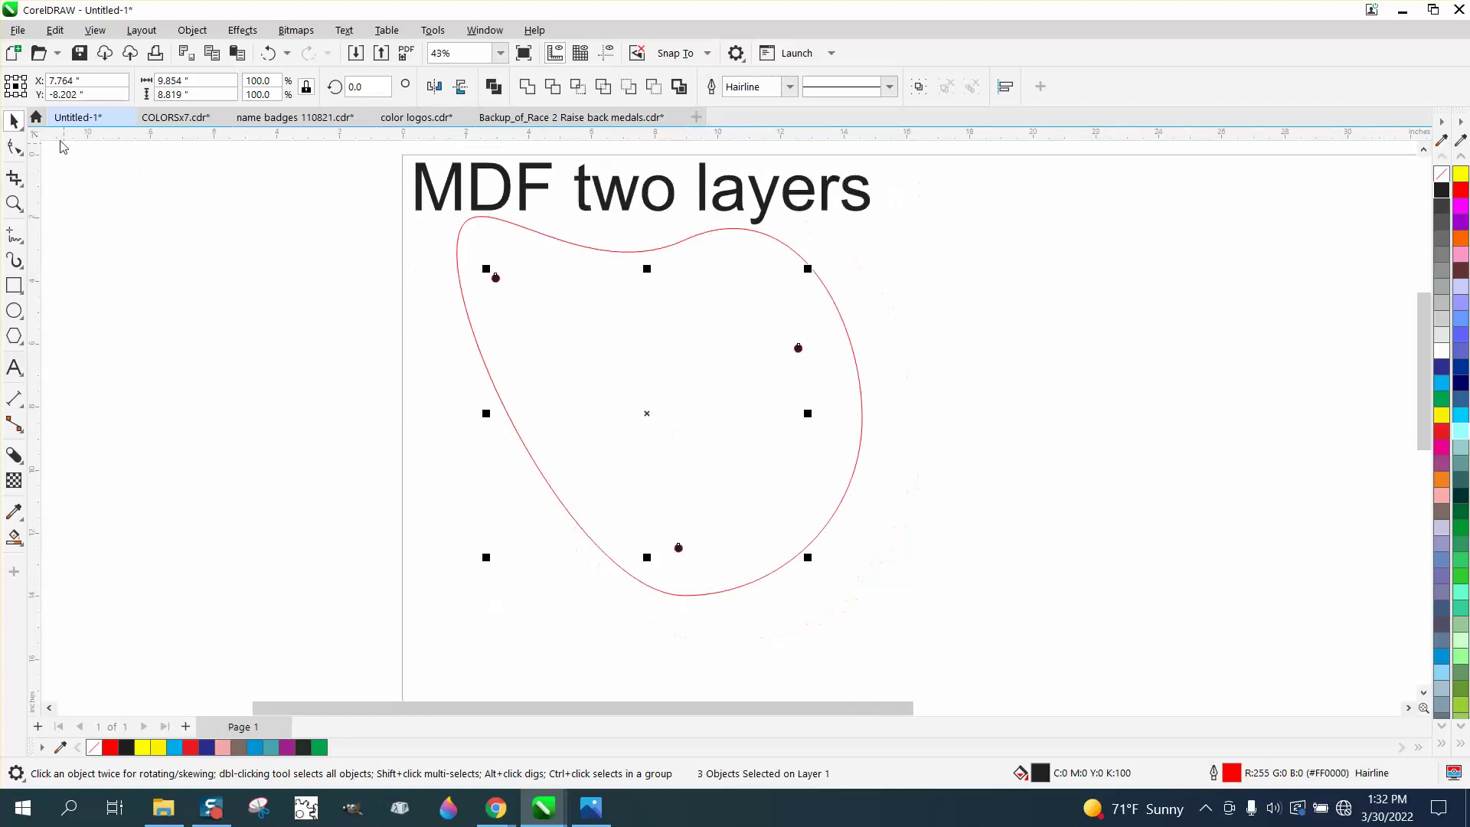
Marquee-select the red blob and its three black dots and group them with Ctrl+G
click(458, 233)
drag(385, 209, 871, 488)
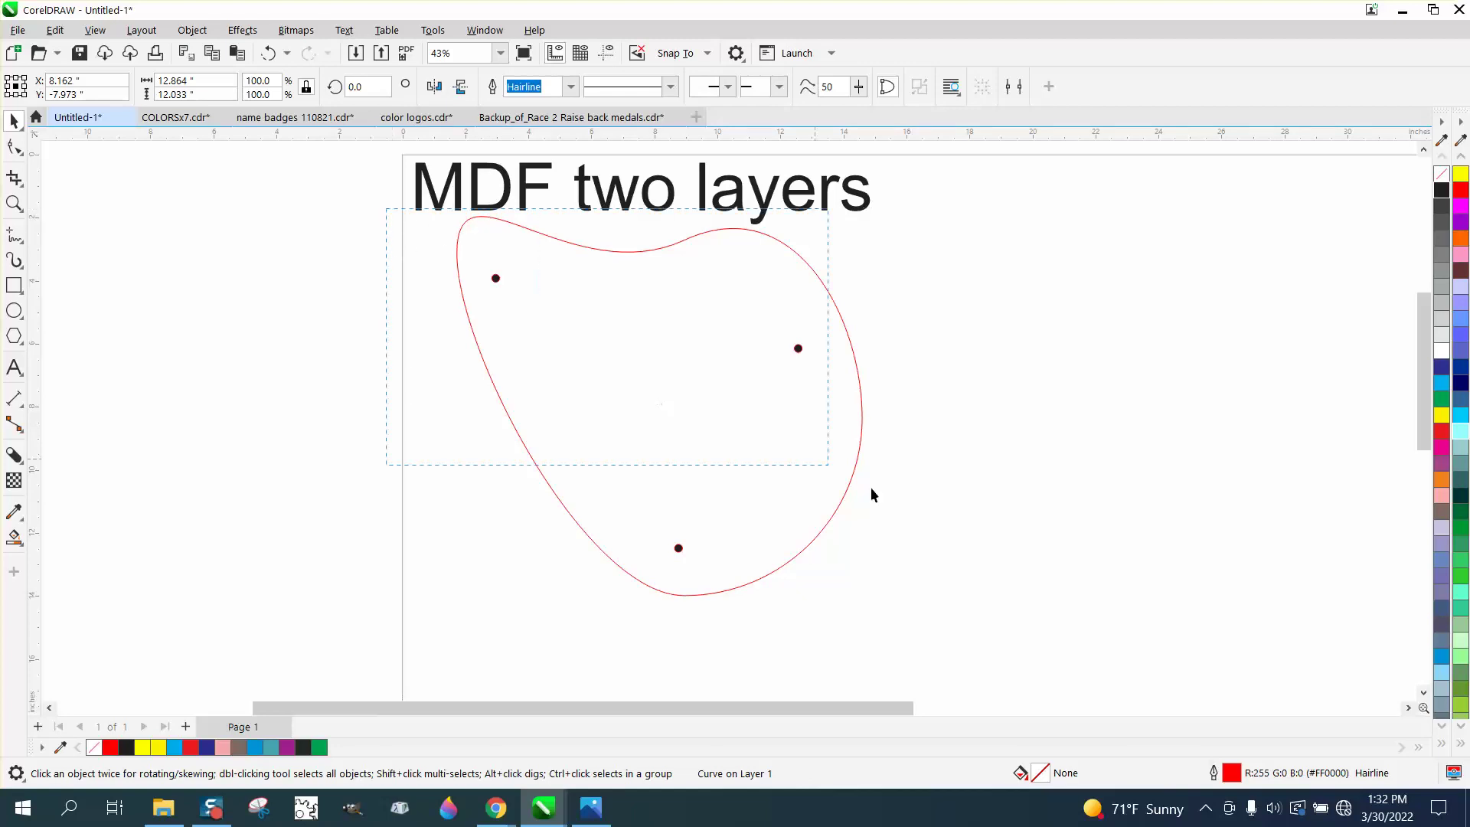
drag(1022, 620, 1022, 623)
key(ctrl+g)
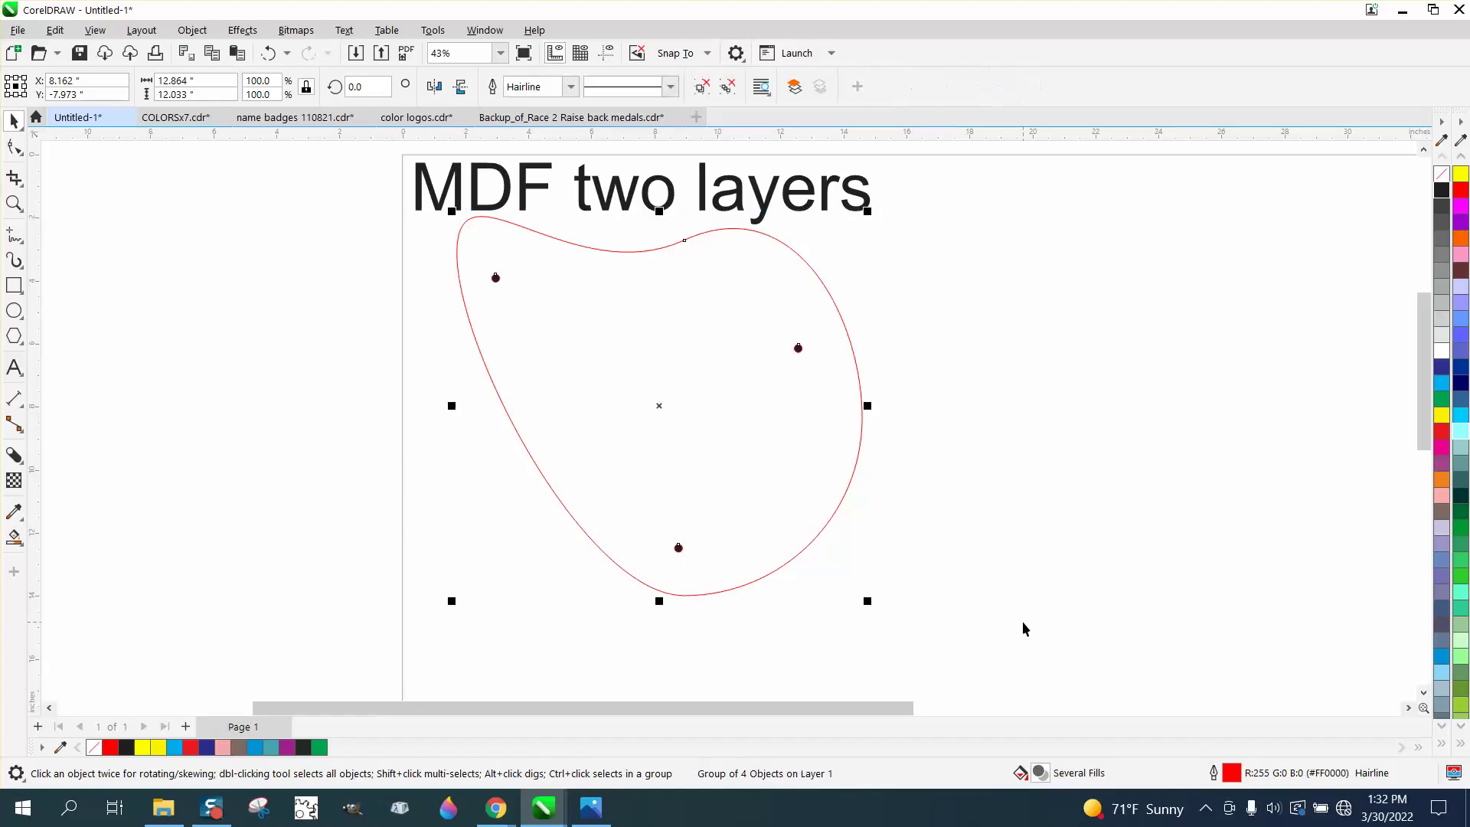
Make a horizontally mirrored copy of the group and place it to the right of the original
click(434, 86)
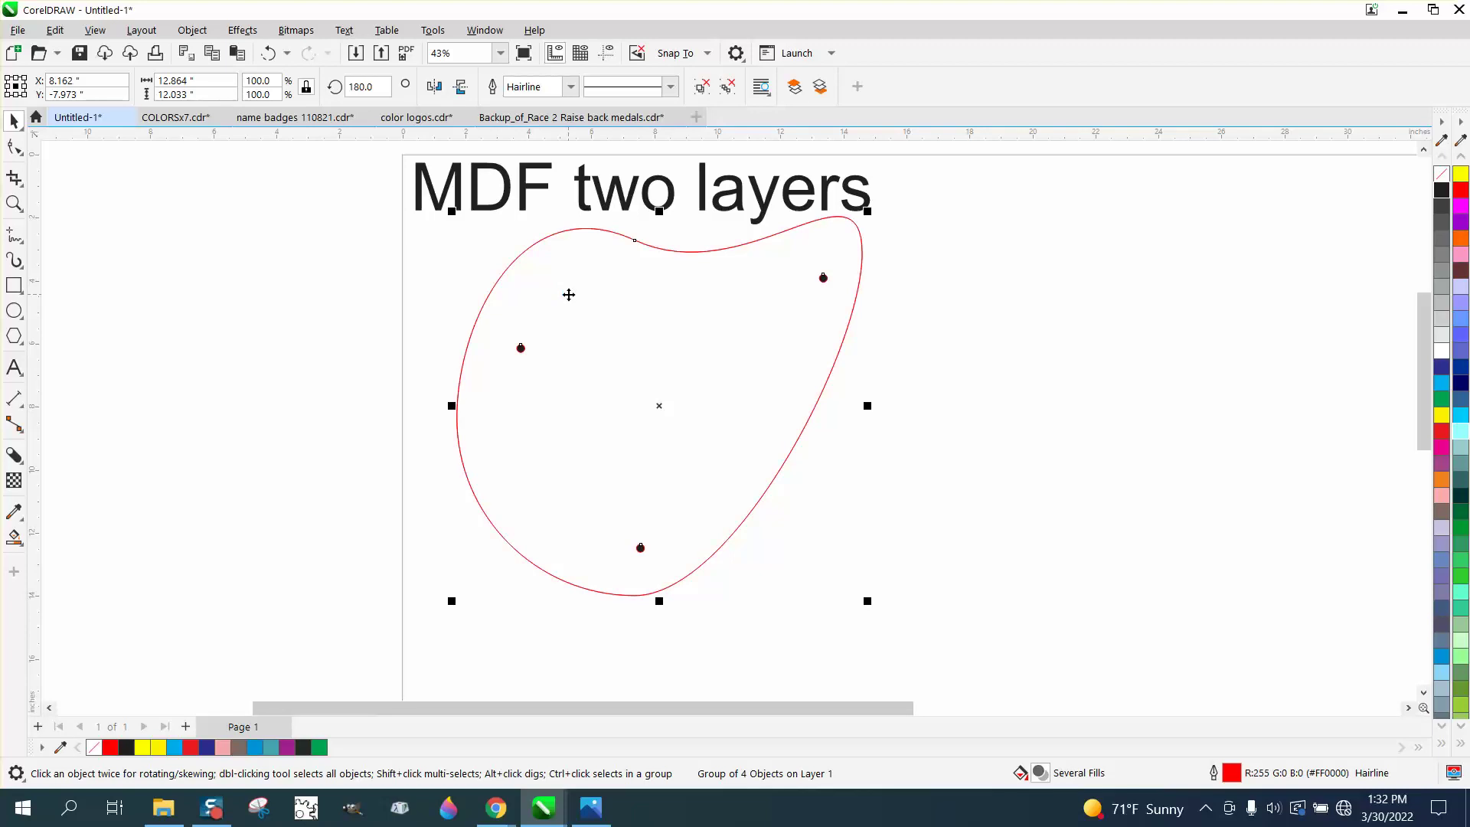
click(434, 87)
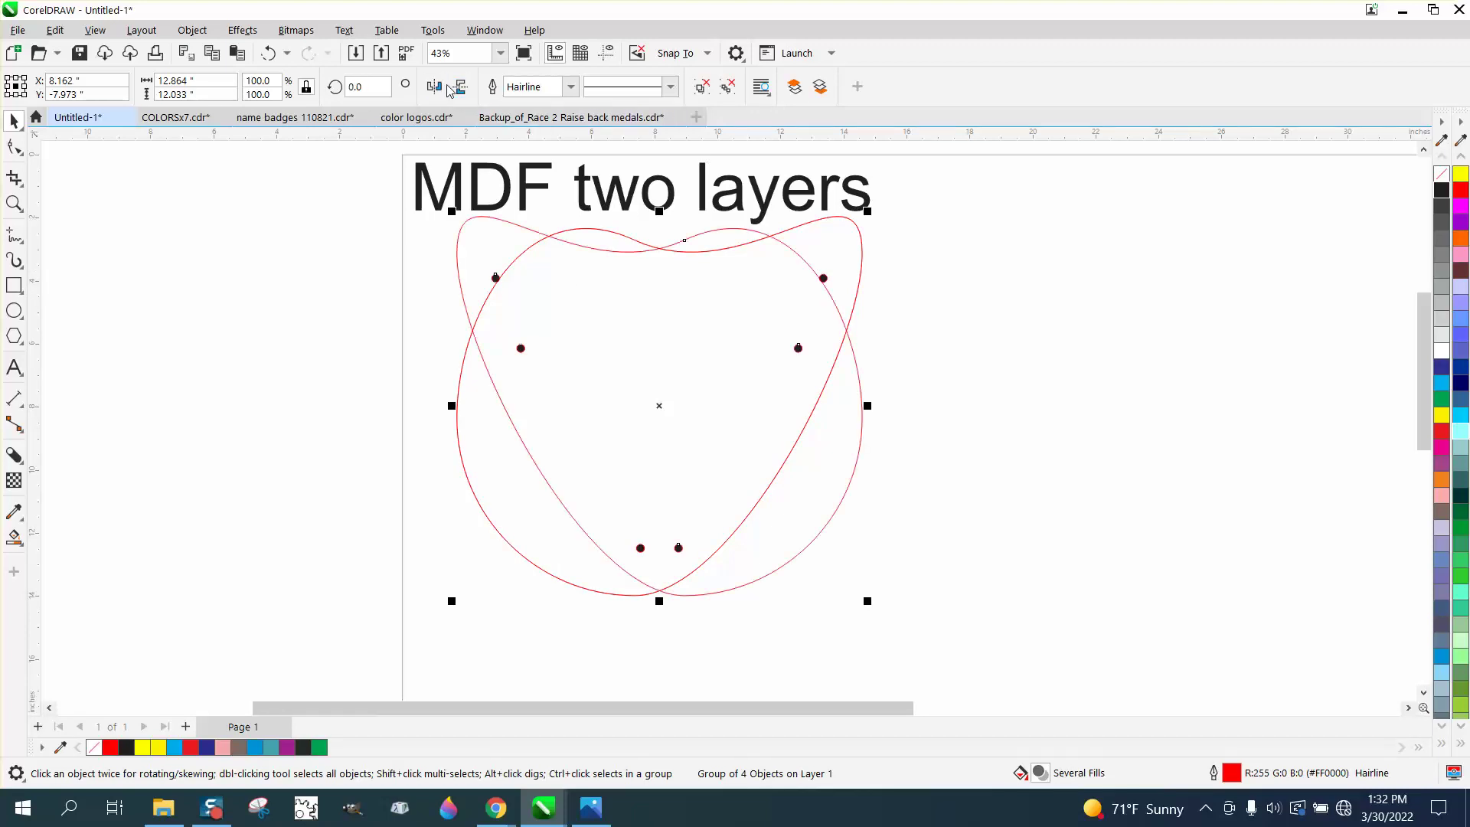
drag(661, 408, 1085, 401)
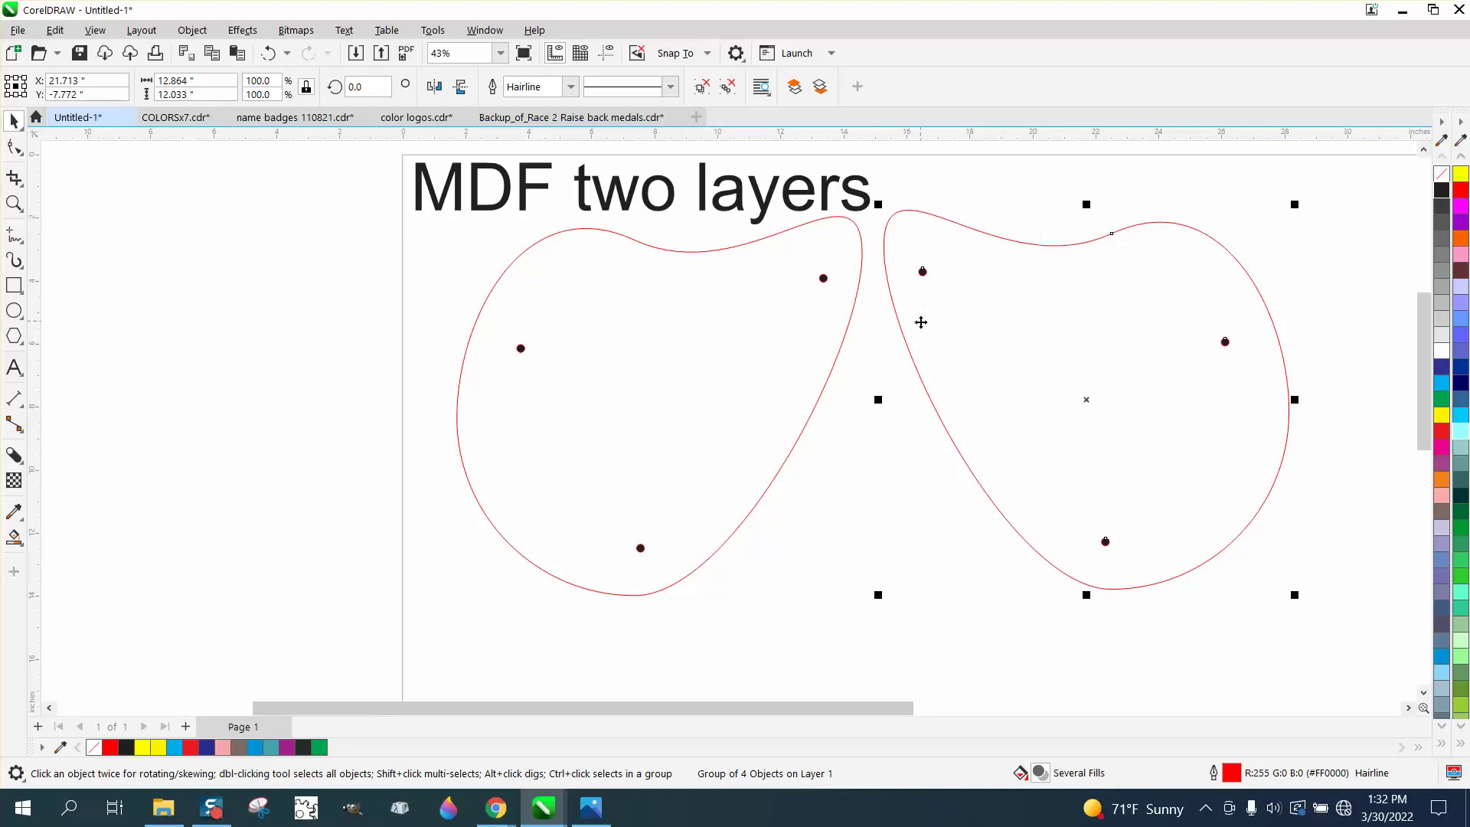
drag(1034, 245, 1027, 254)
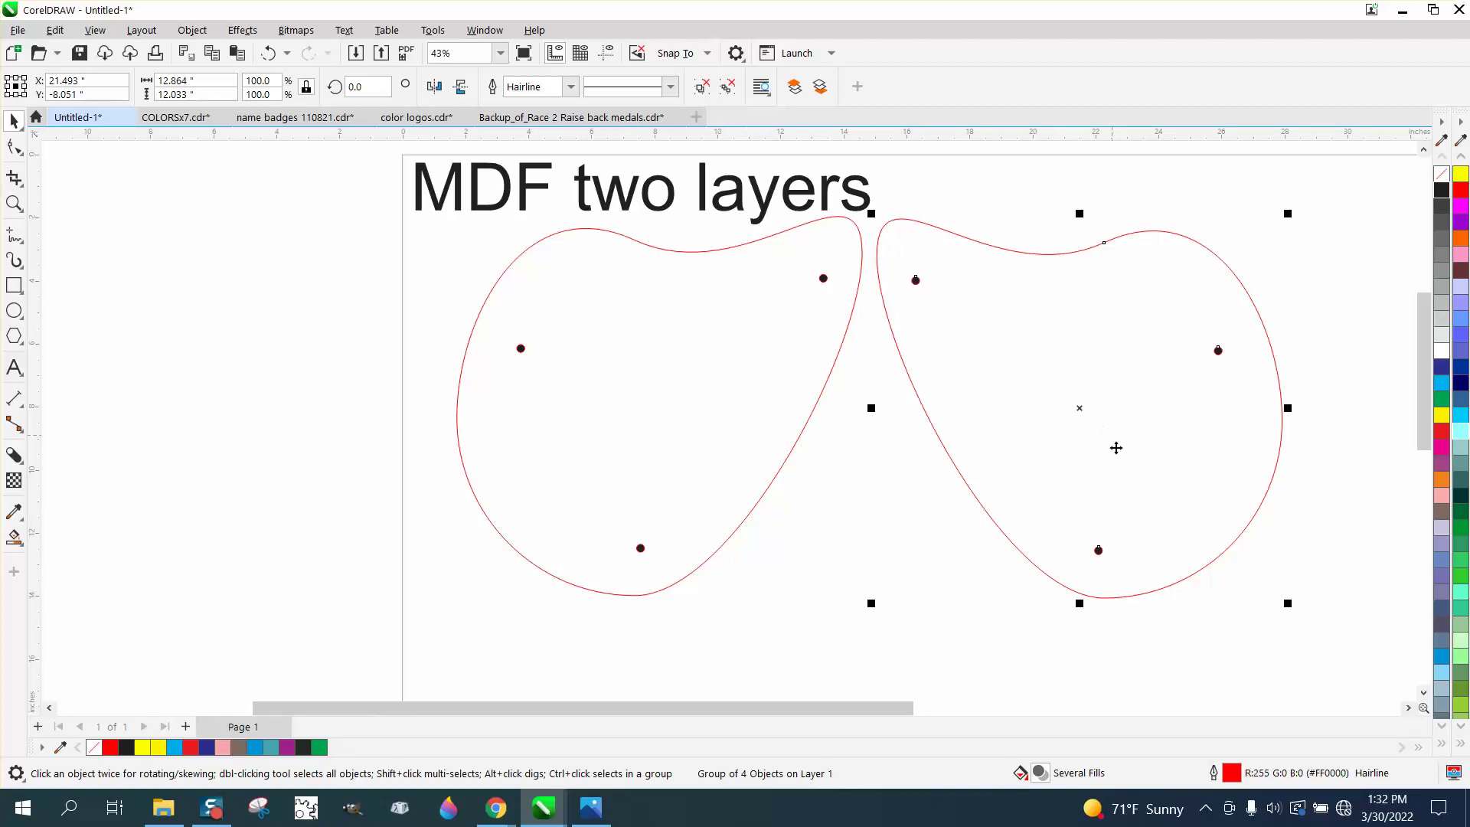
click(889, 569)
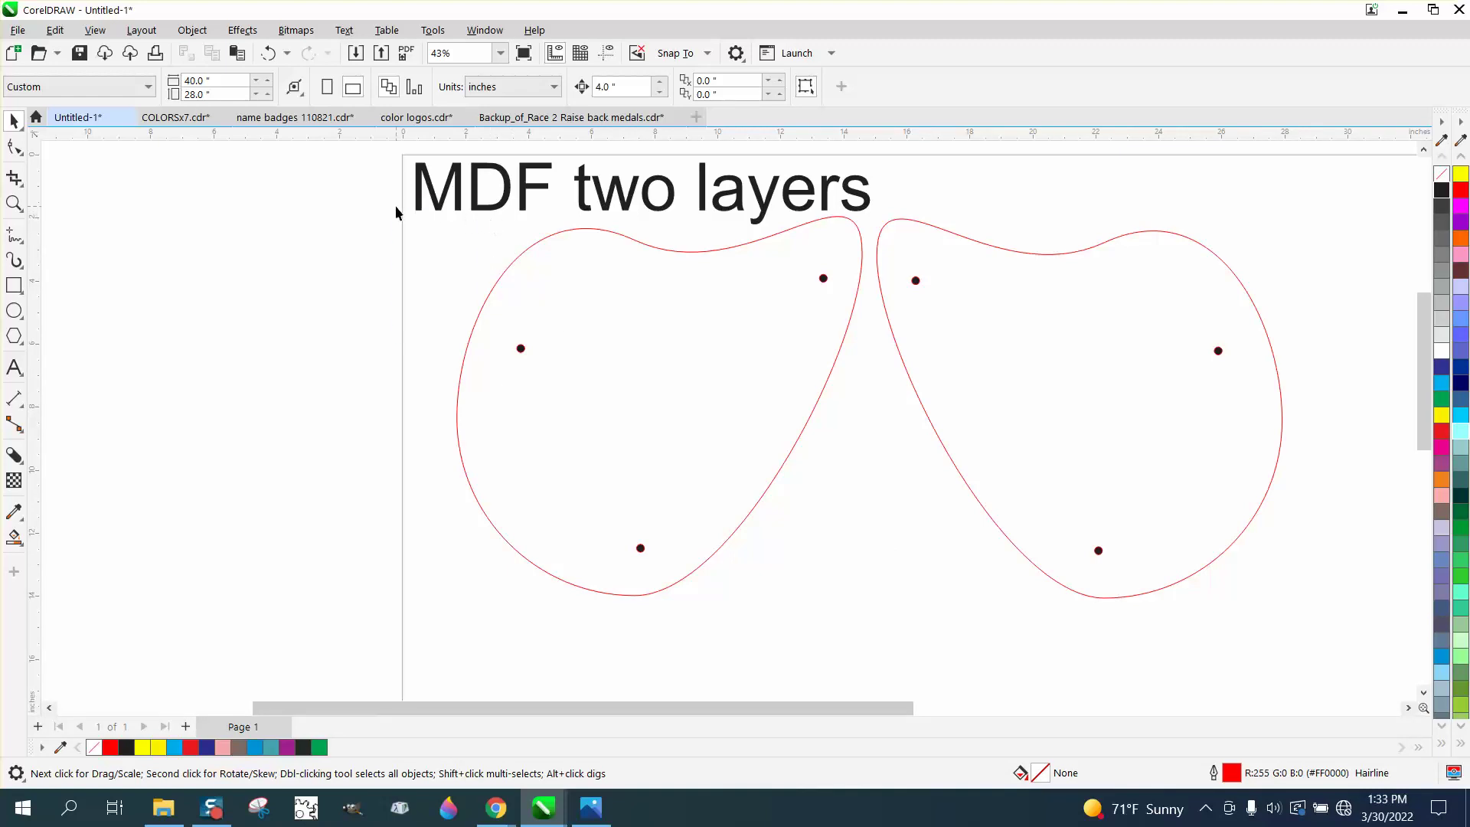
drag(397, 210, 900, 614)
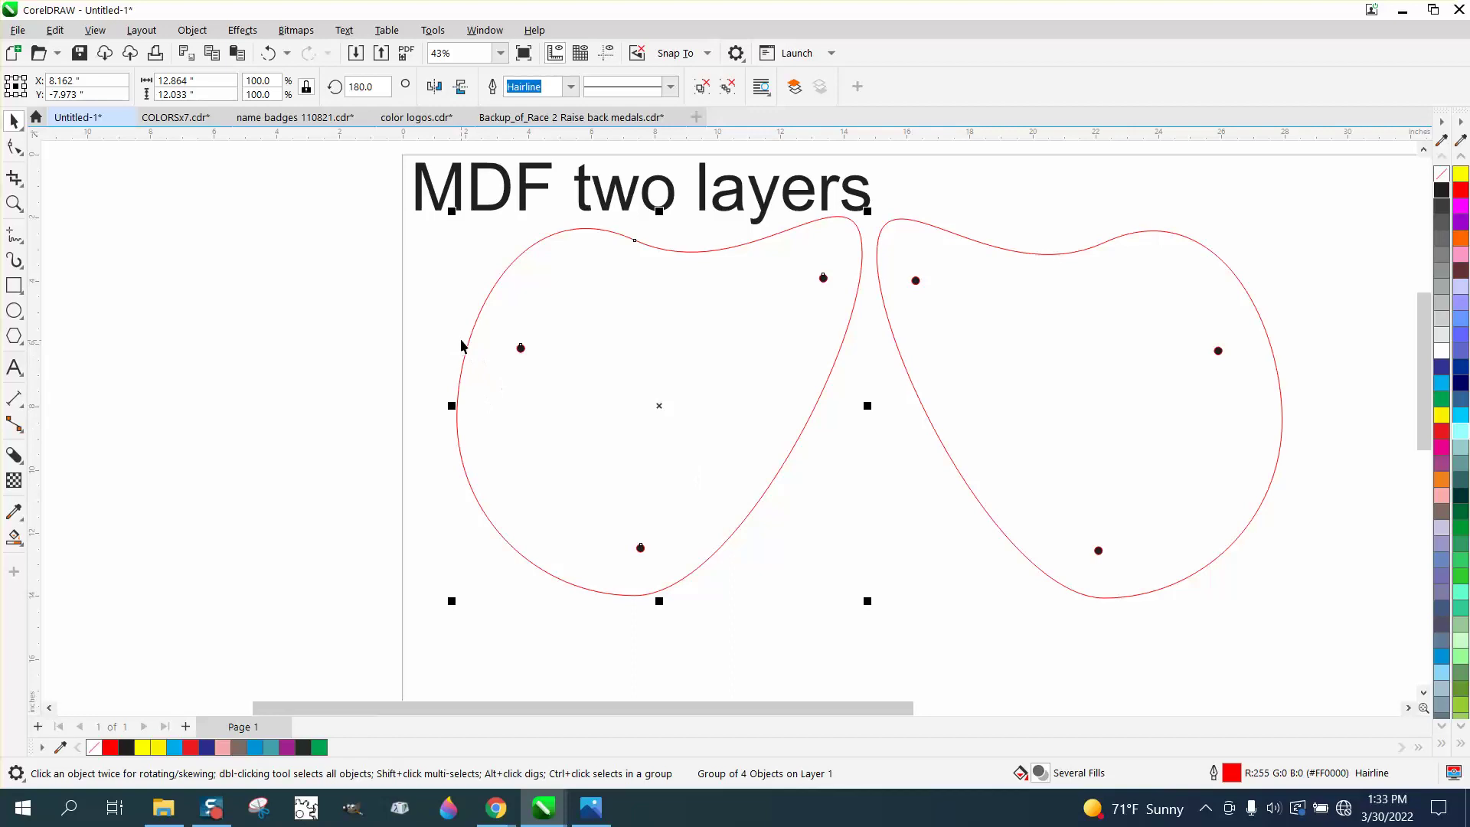
click(14, 203)
drag(449, 311, 707, 421)
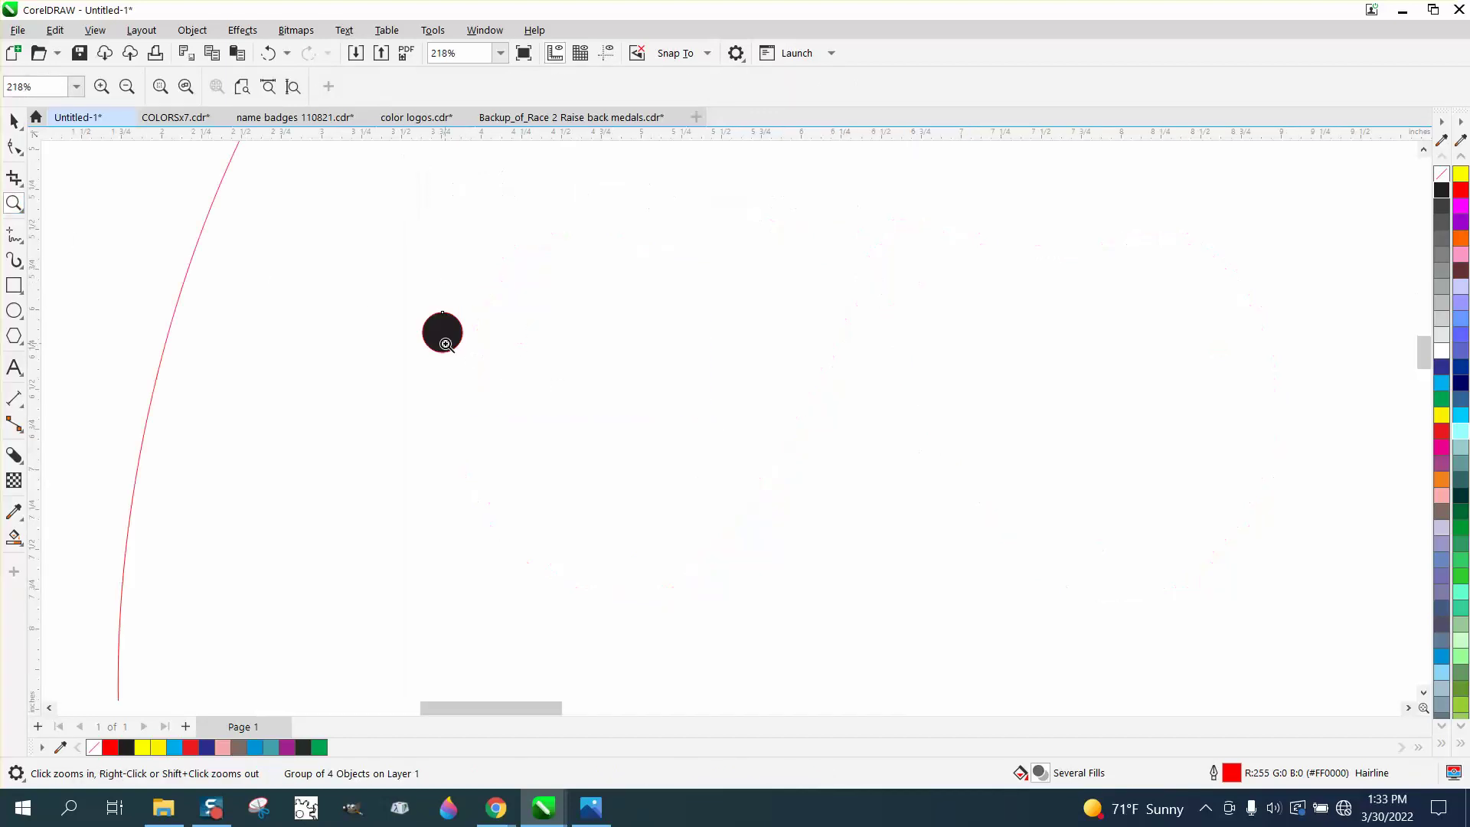
scroll(447, 342, down, 5)
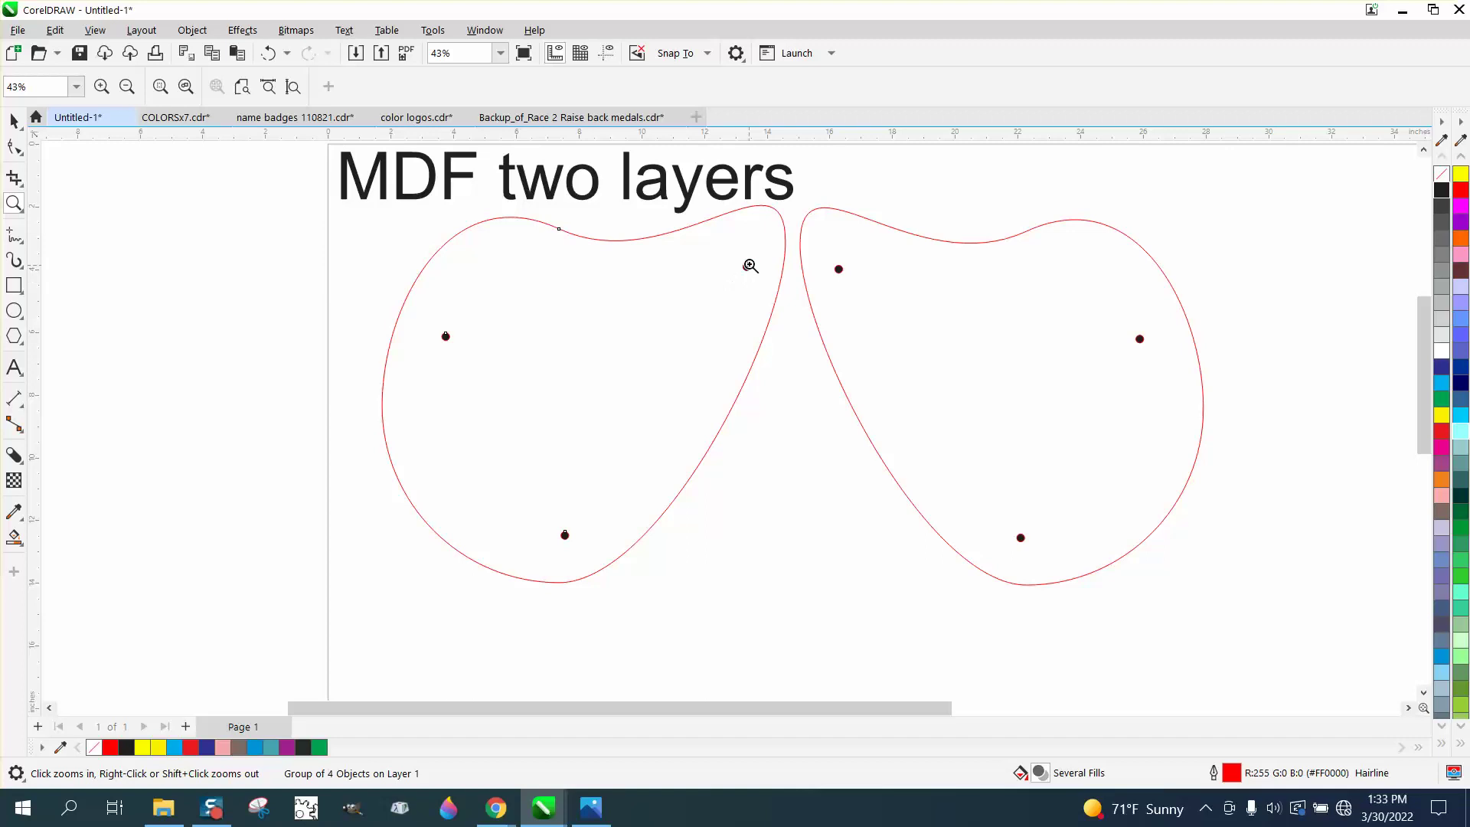
drag(739, 257, 867, 300)
scroll(643, 299, down, 3)
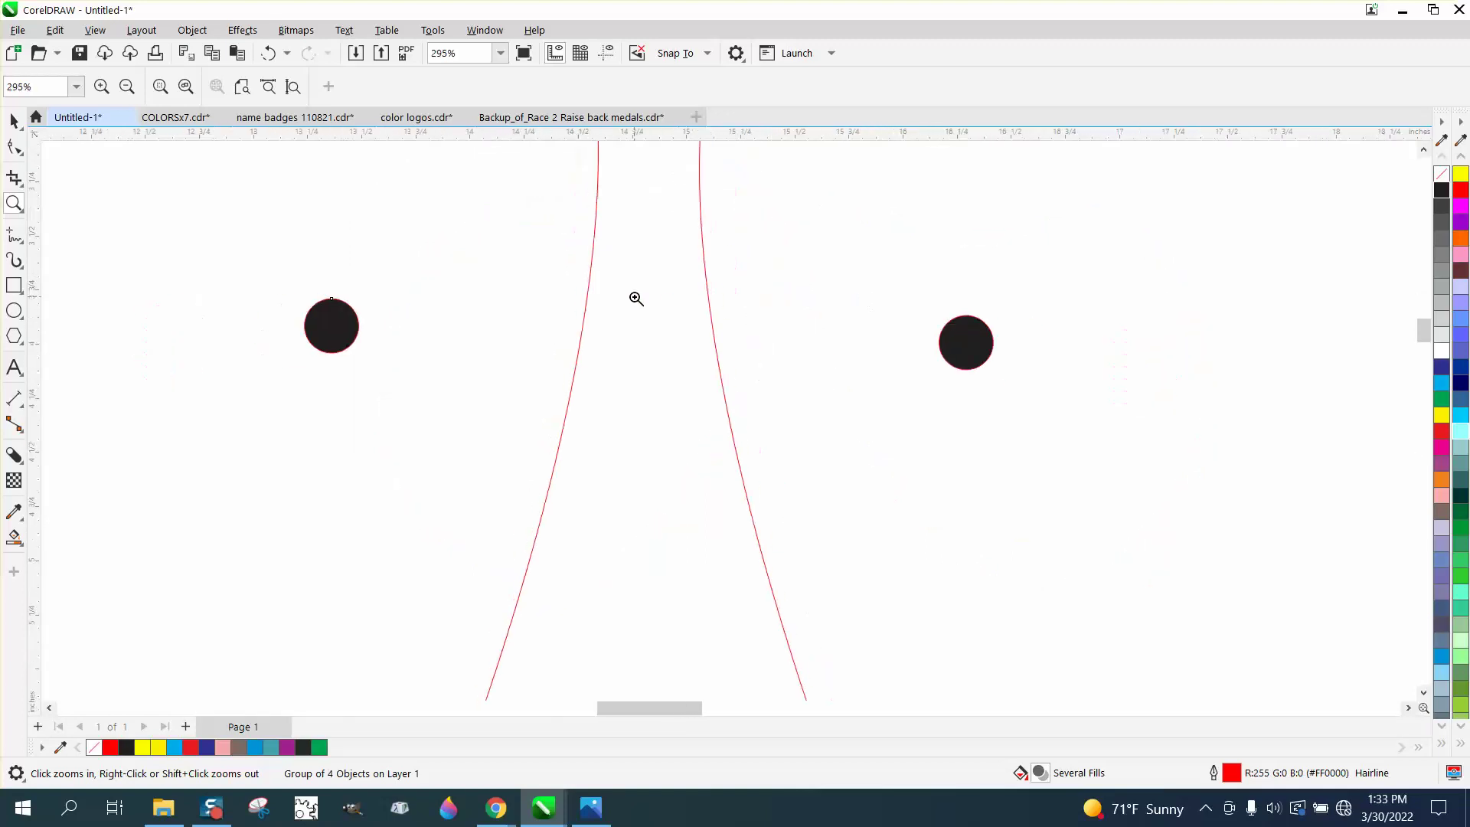
right_click(675, 302)
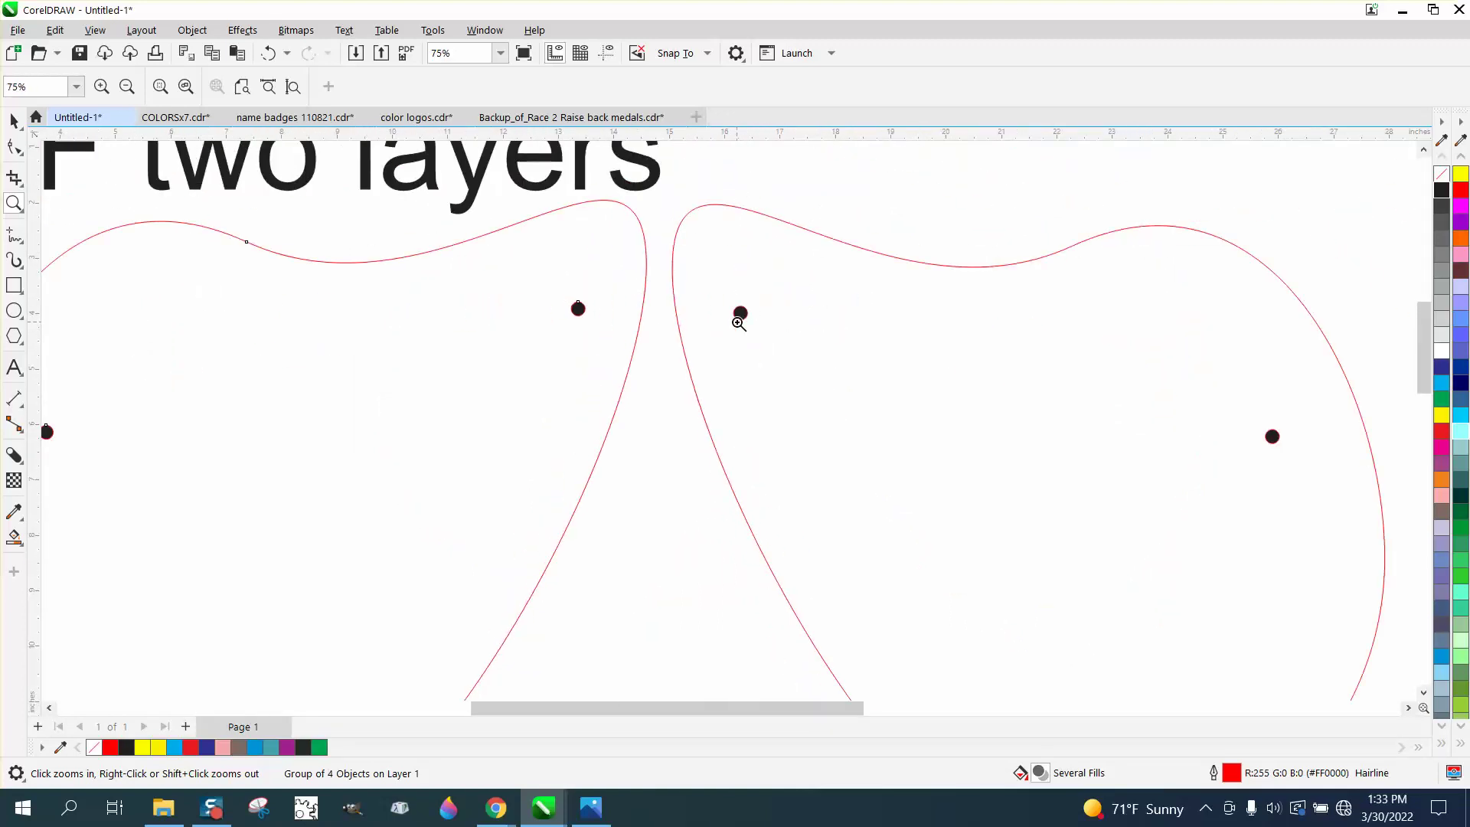
scroll(654, 270, down, 2)
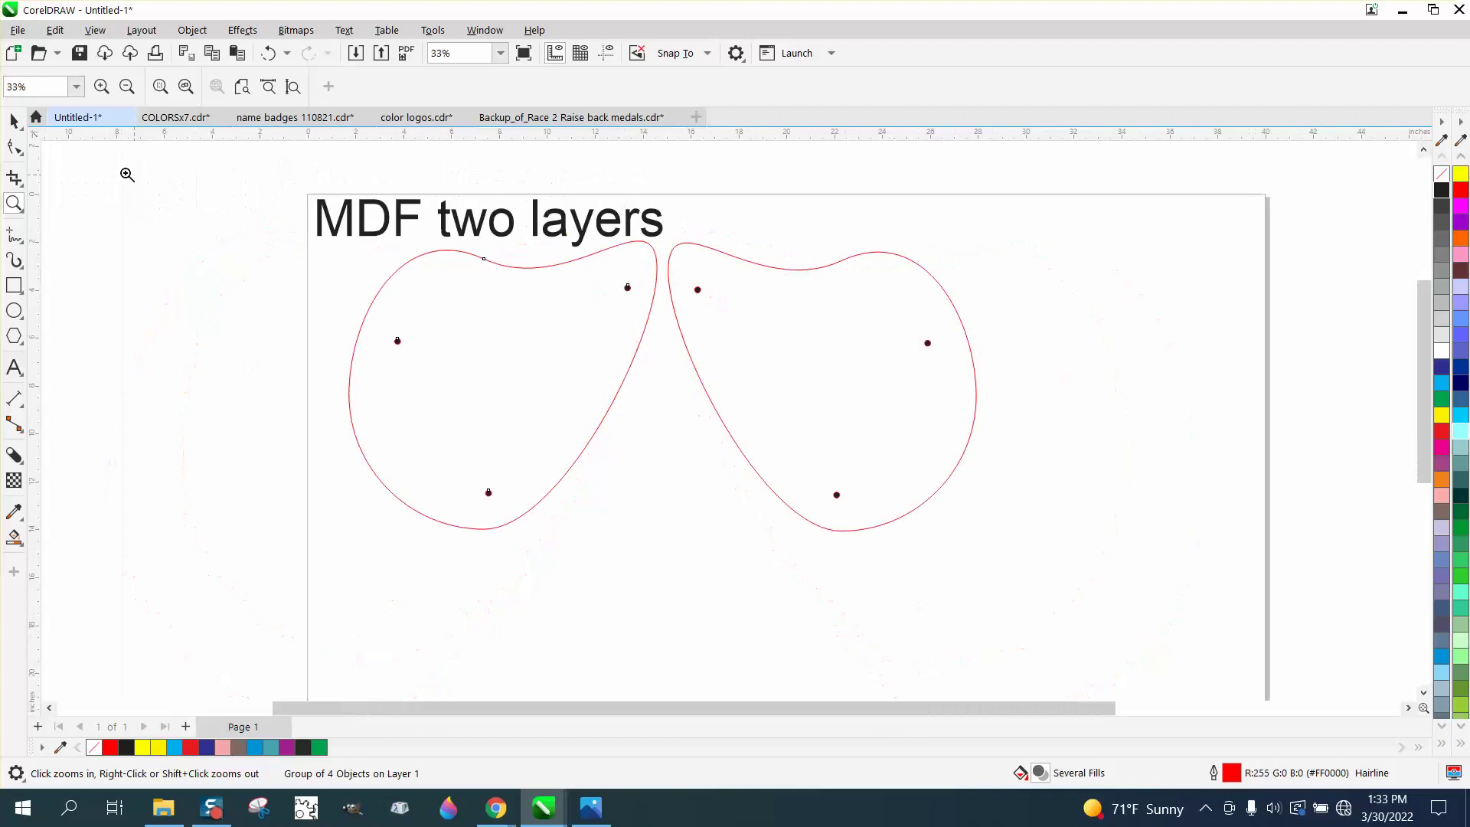
Delete the mirrored right-hand blob, then apply No Color with nothing selected, triggering the defaults prompt
click(14, 121)
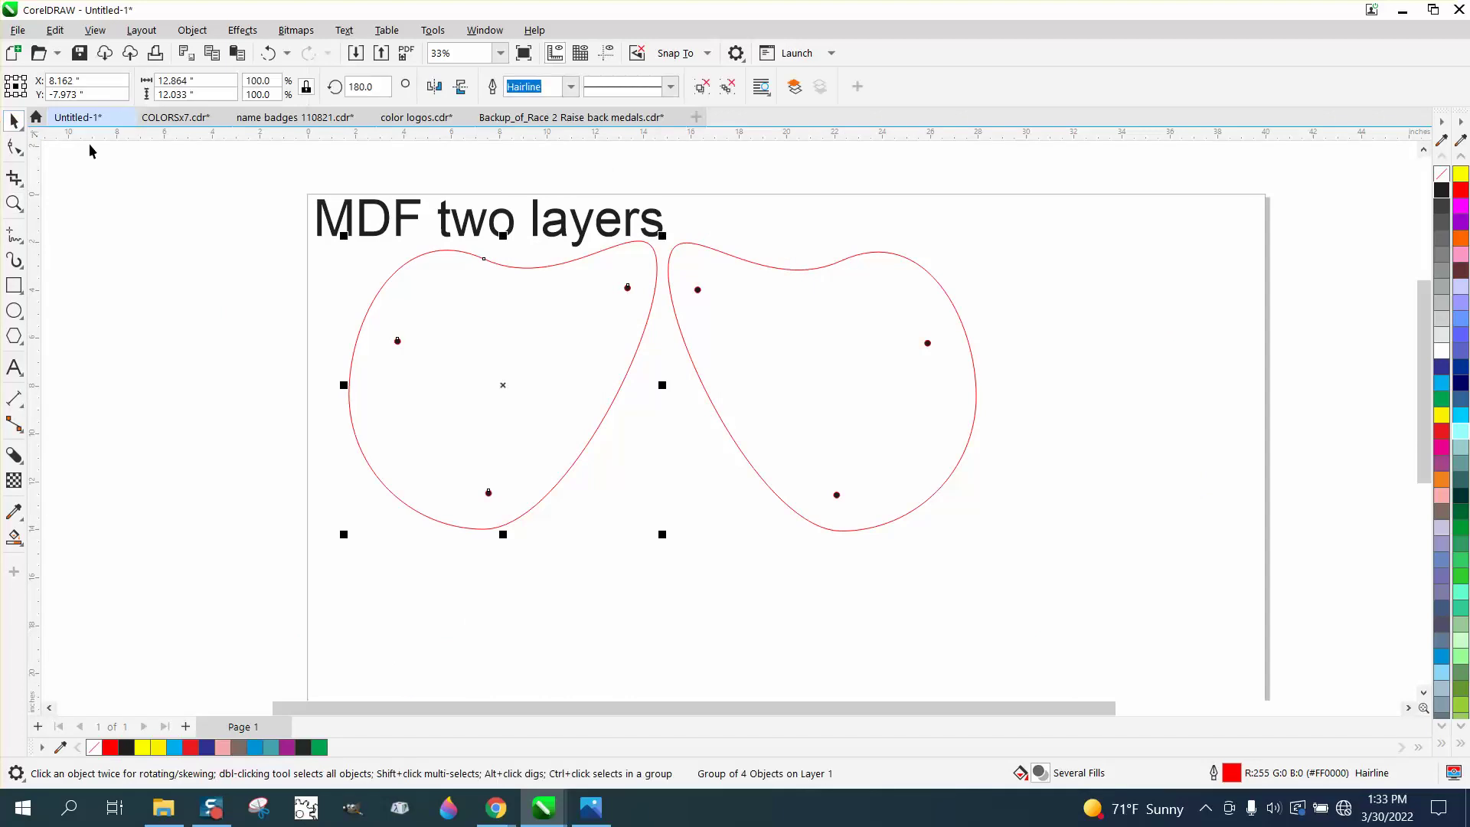
ctrl+click(715, 245)
key(Delete)
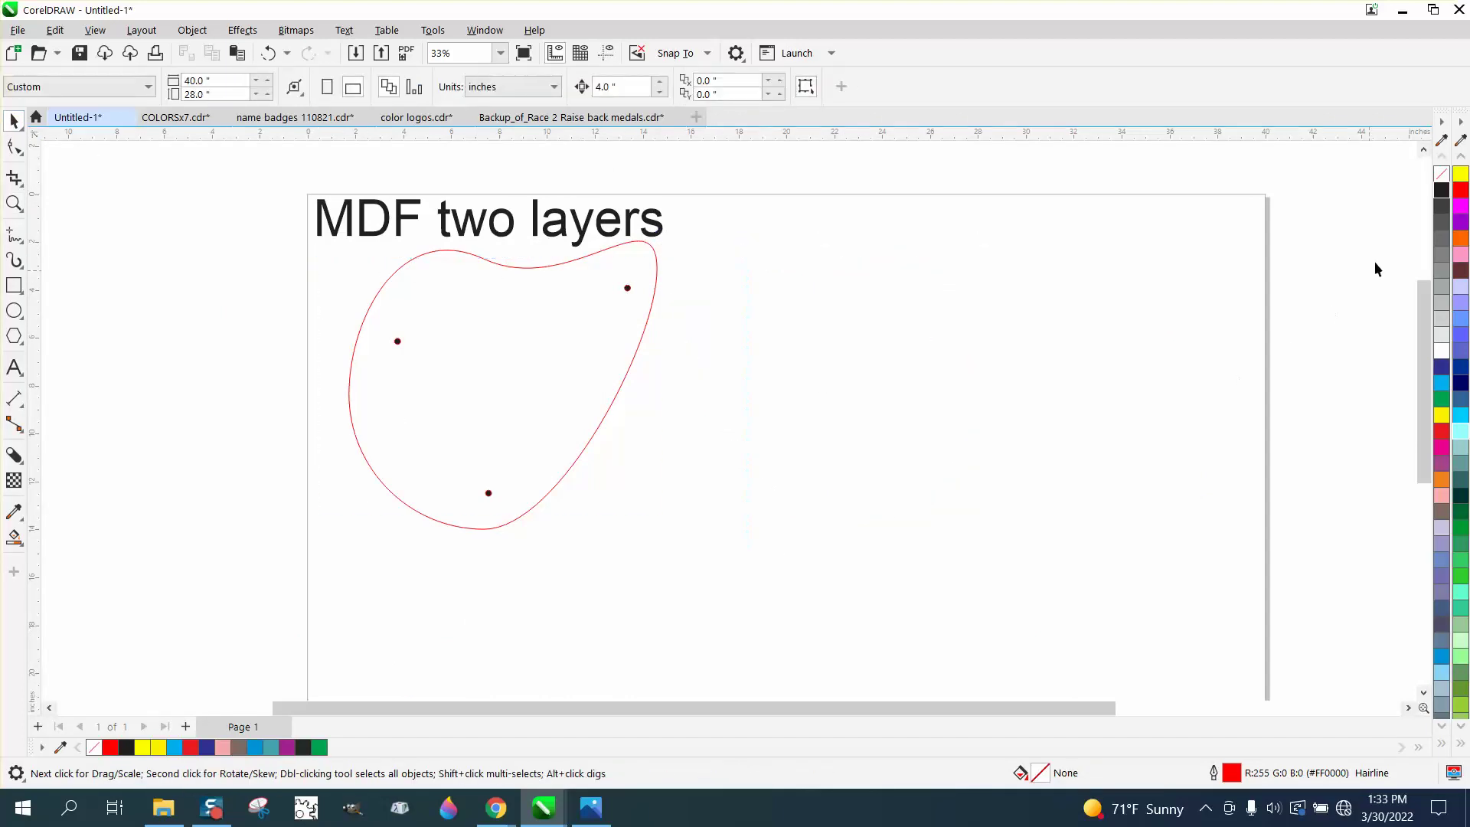
click(1437, 179)
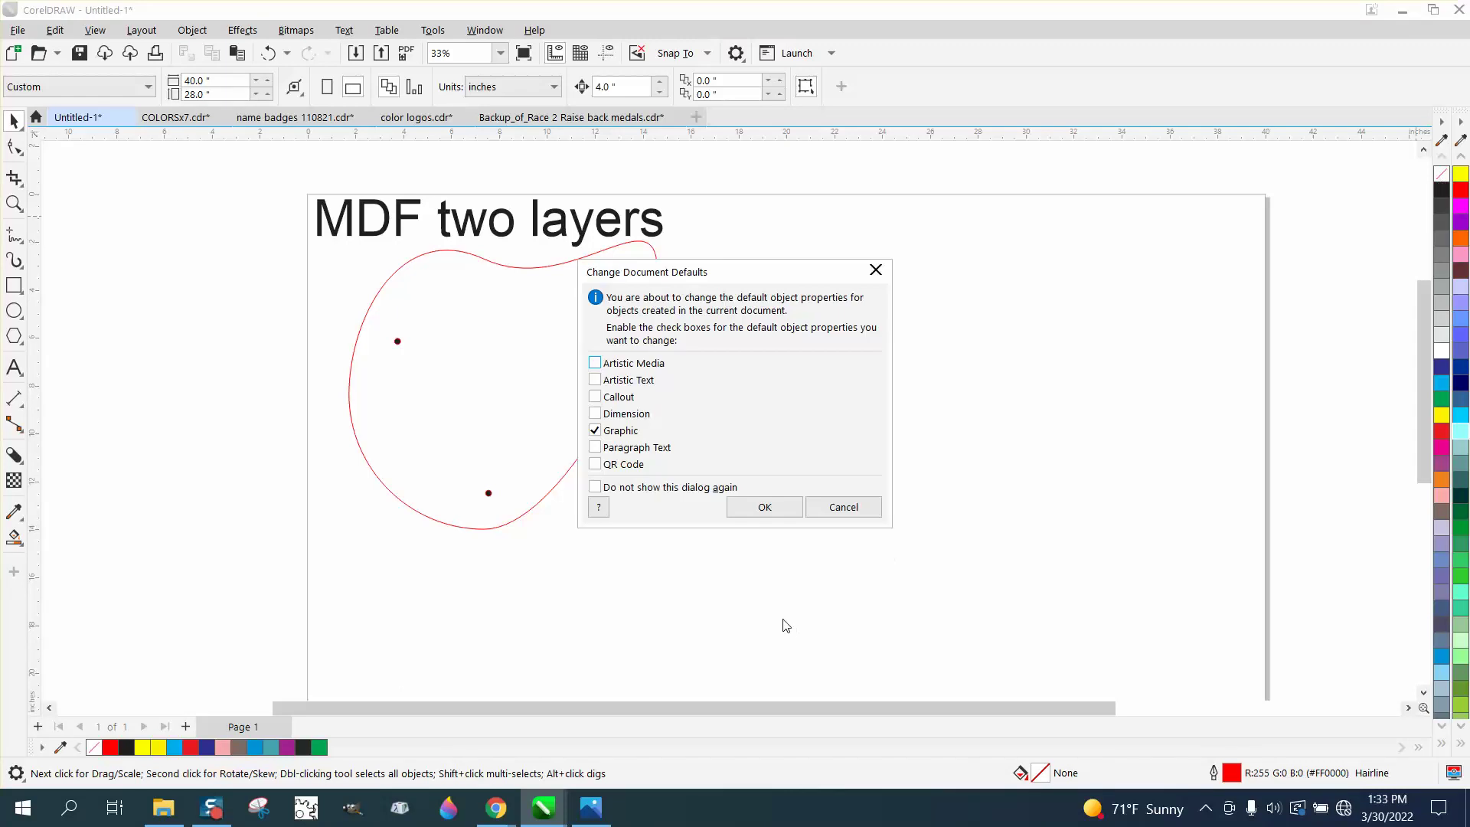
Cancel the Change Document Defaults prompt and set the blob-and-circles group to No Fill
click(842, 507)
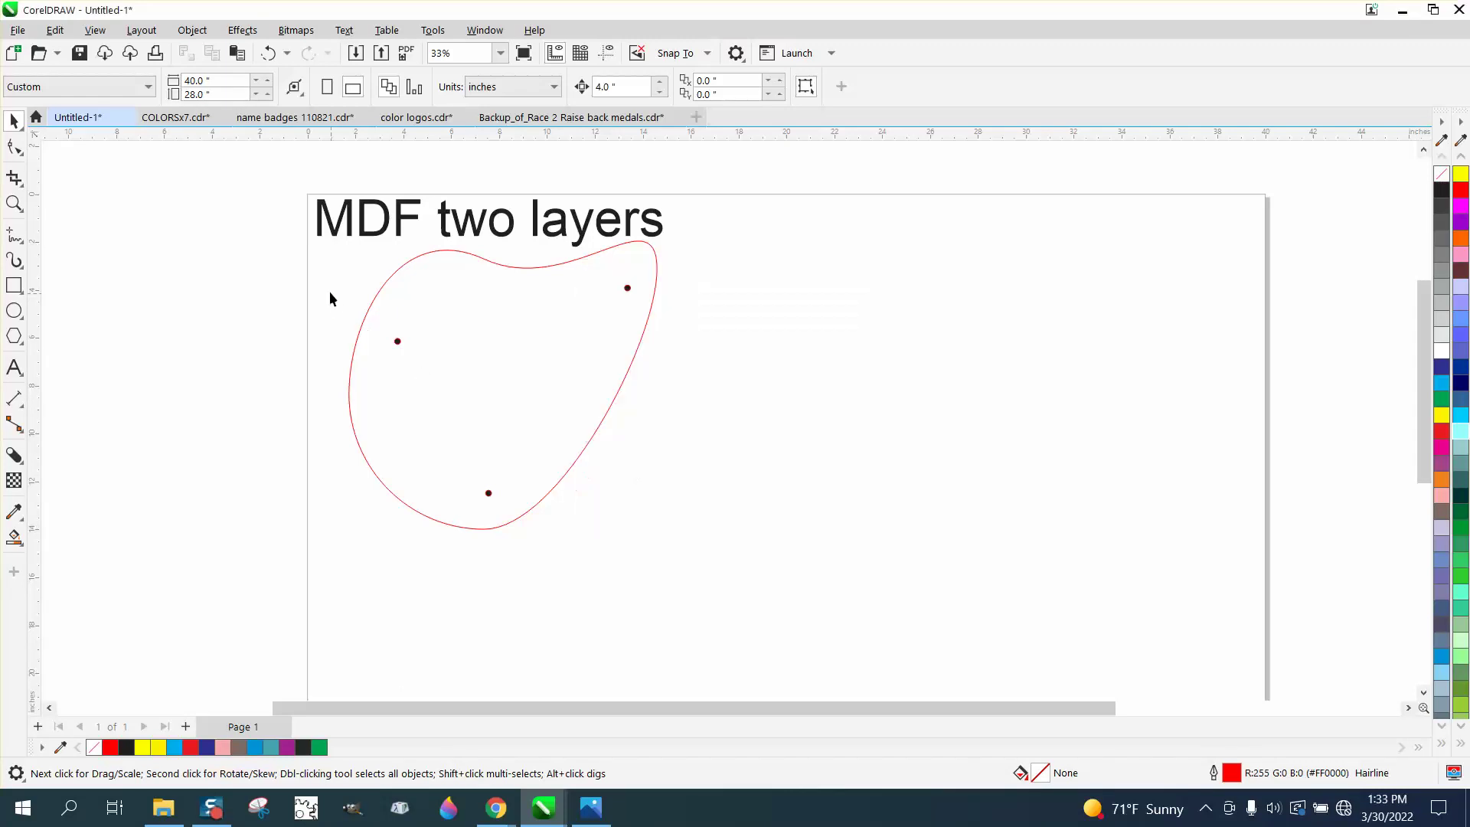
click(388, 269)
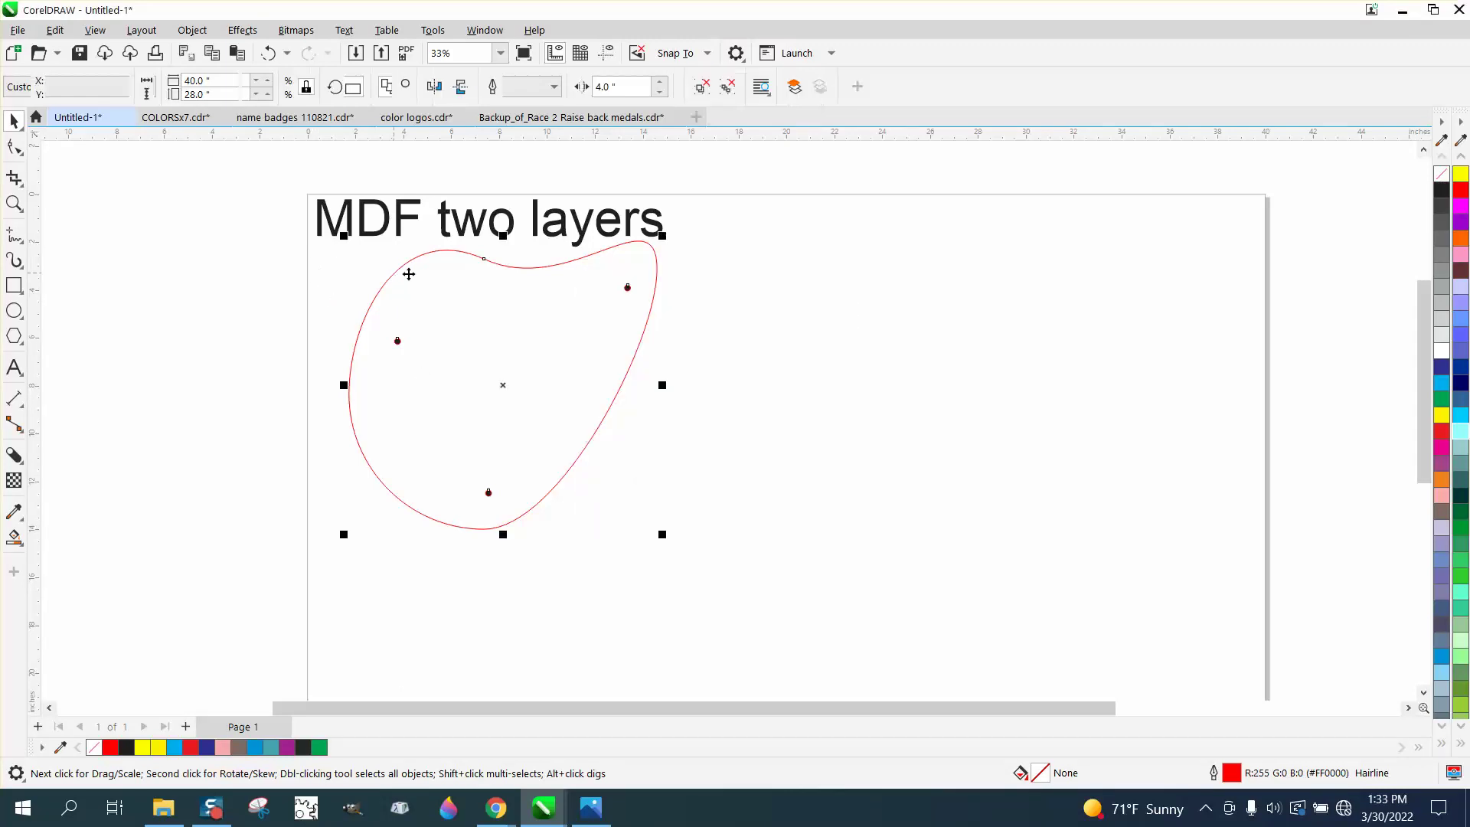
click(1442, 178)
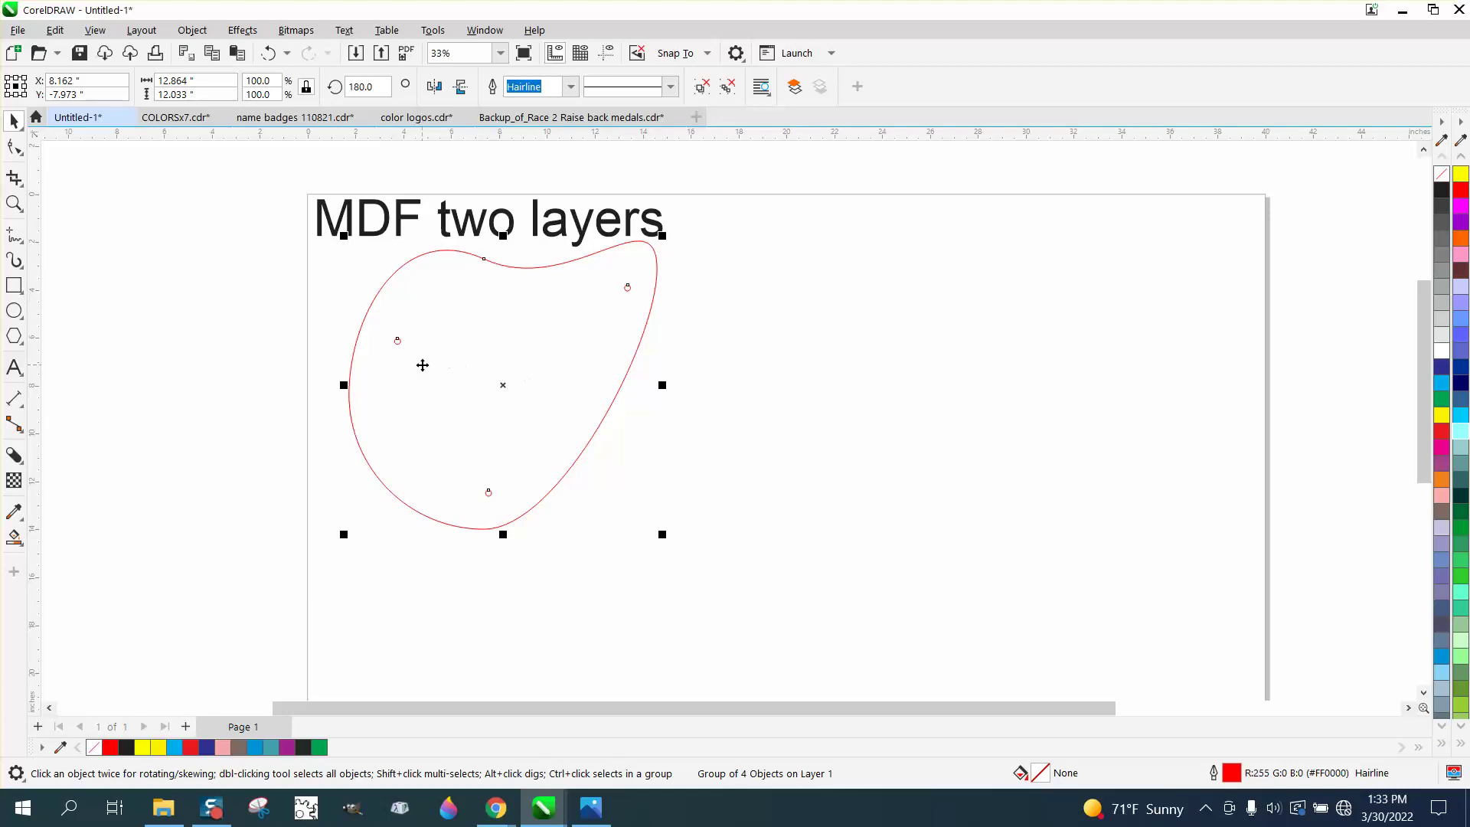
Zoom in to inspect the small circle at the blob's left node, then zoom back out
click(14, 202)
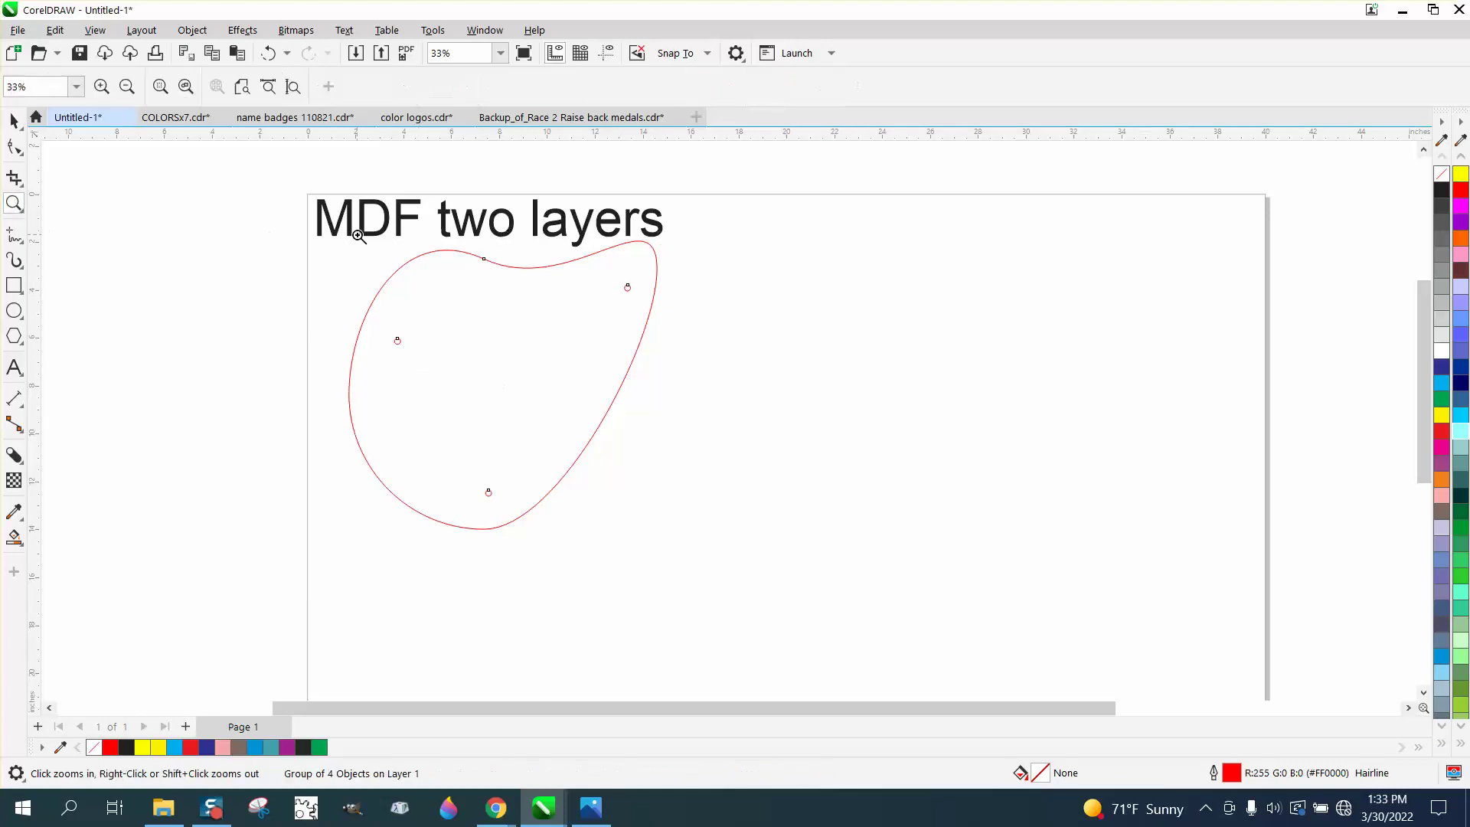
click(373, 346)
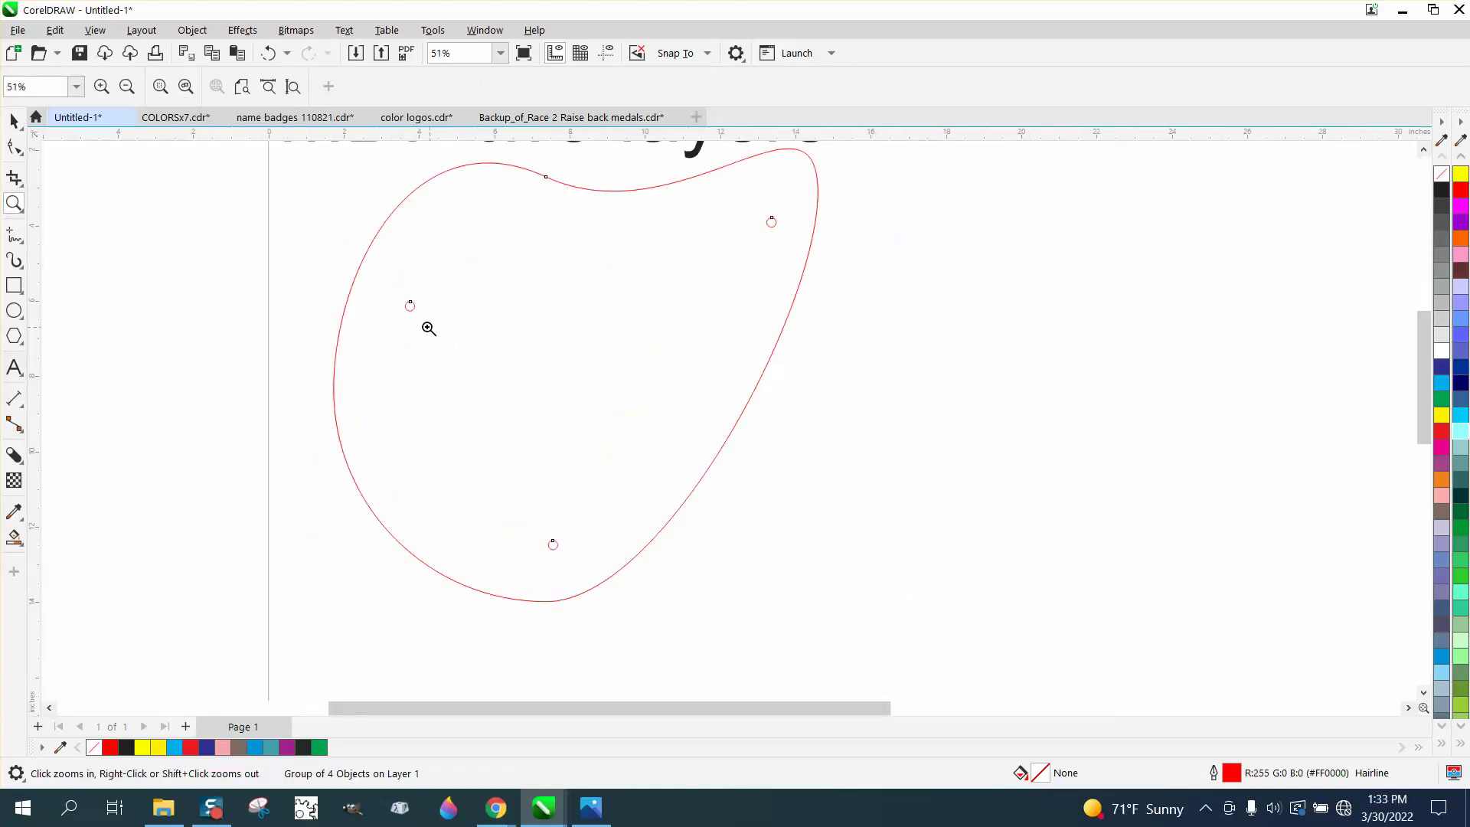
drag(397, 295, 458, 321)
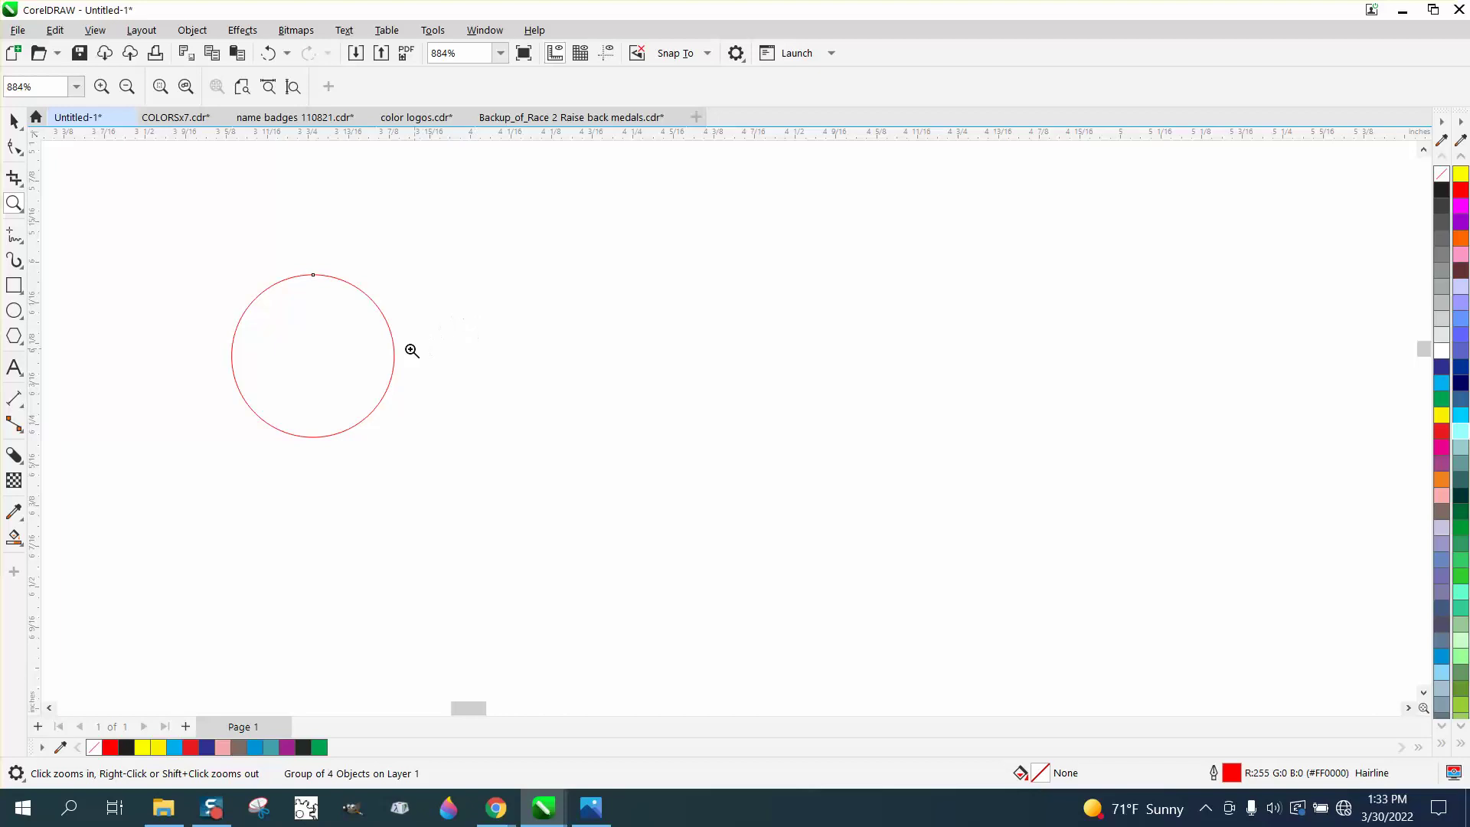
scroll(397, 352, down, 2)
scroll(396, 351, down, 5)
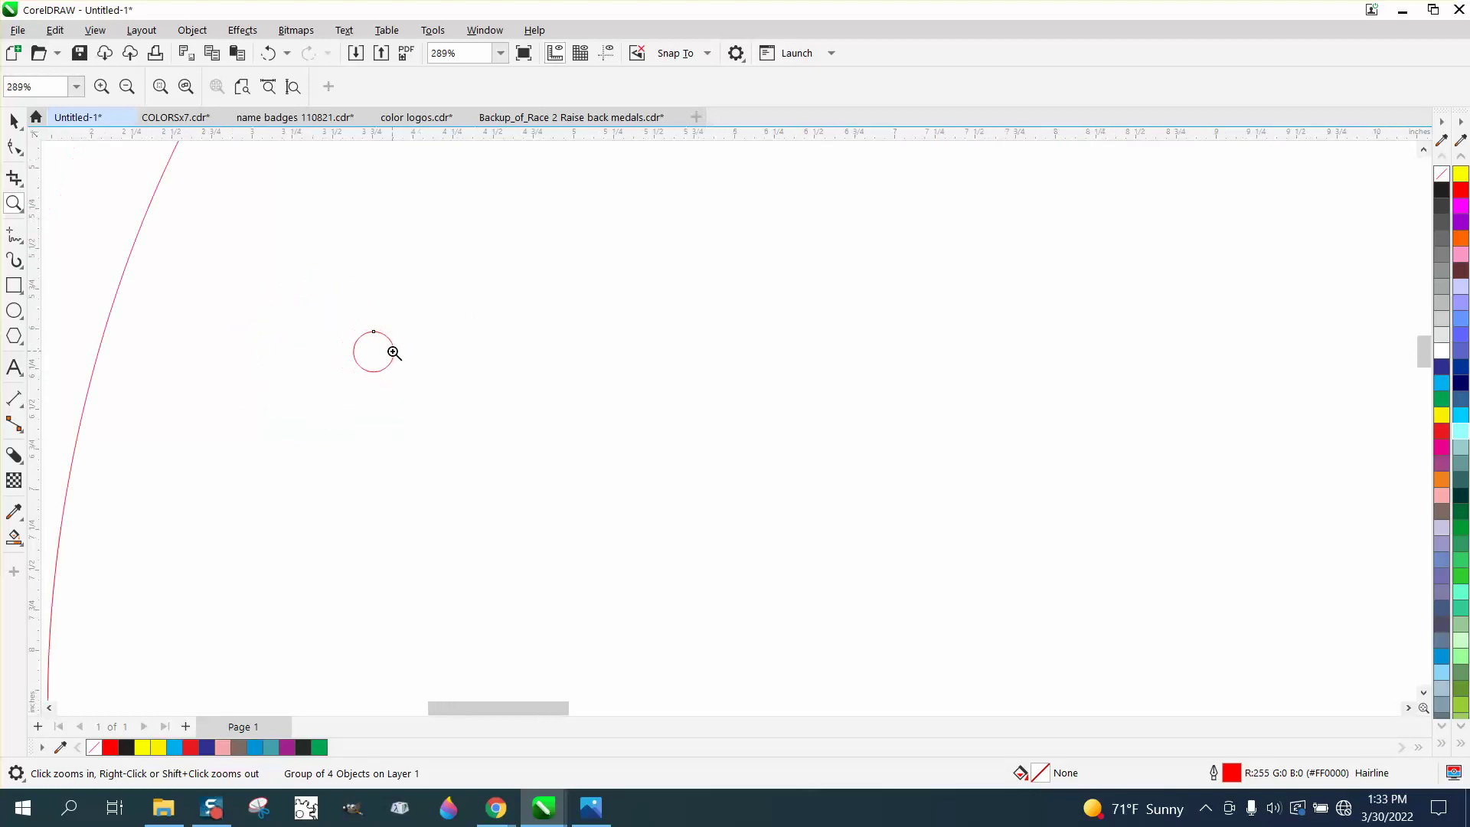
scroll(385, 349, down, 2)
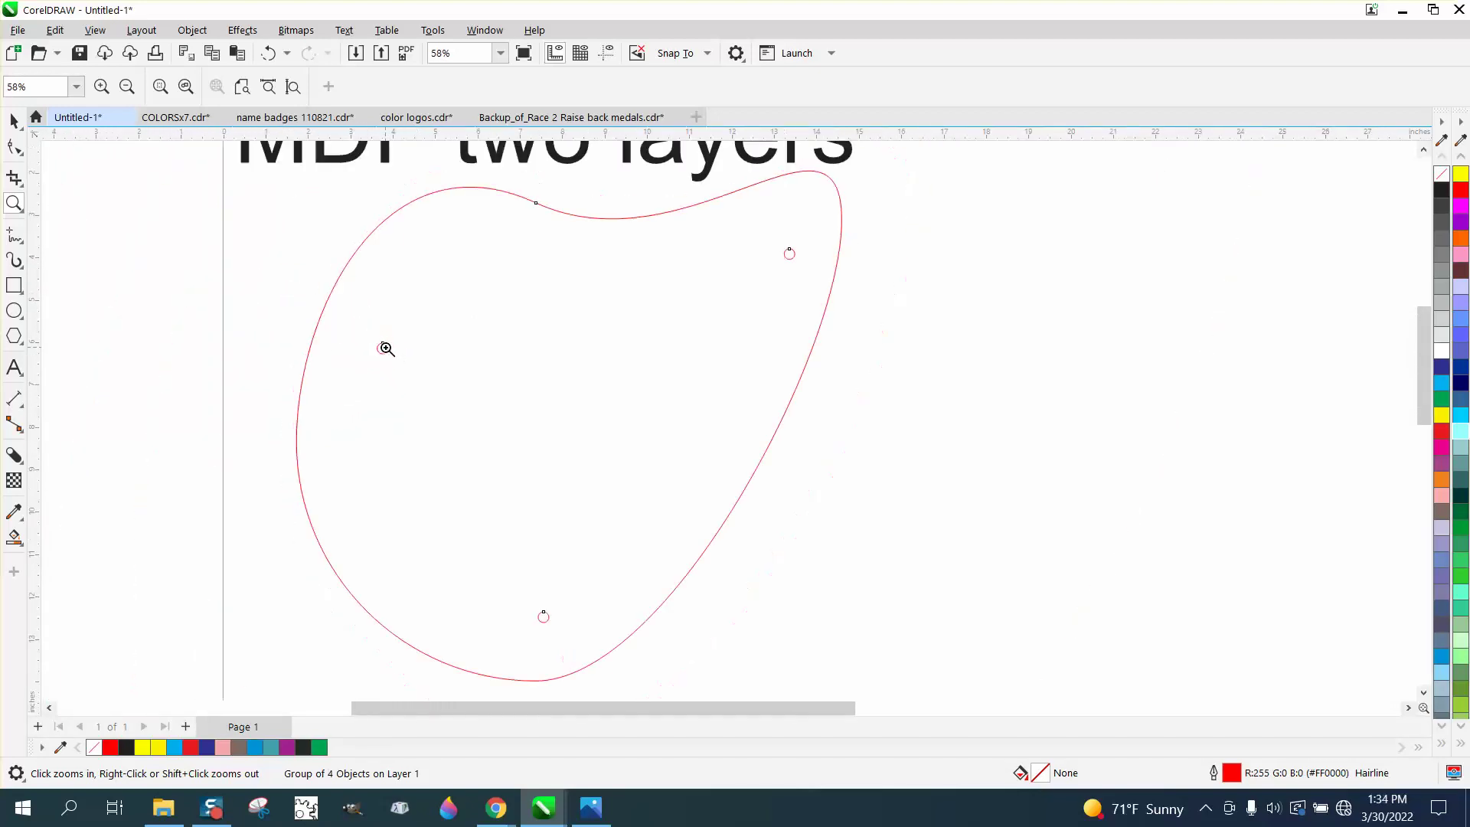
scroll(381, 351, down, 1)
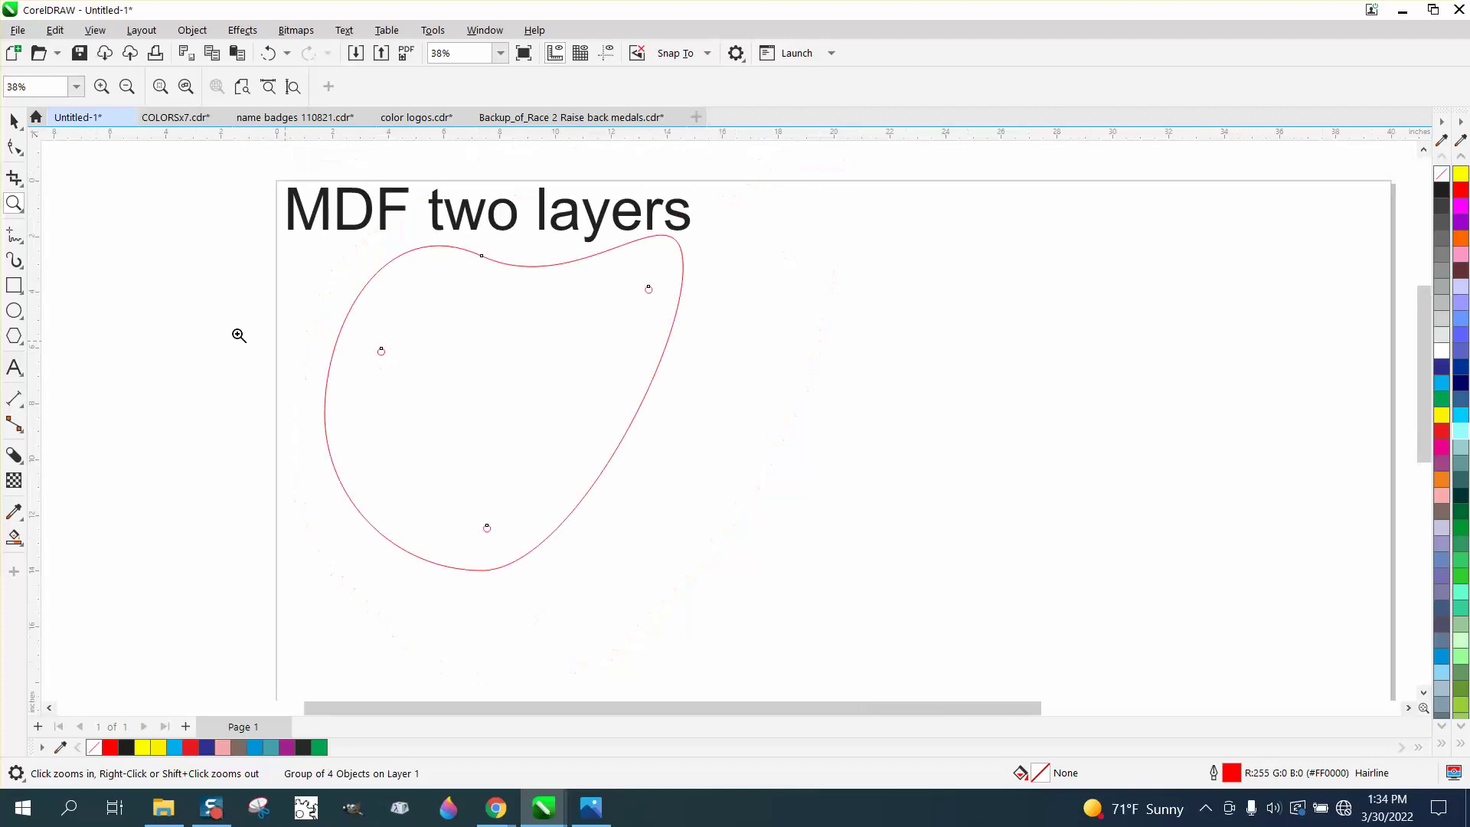
click(15, 124)
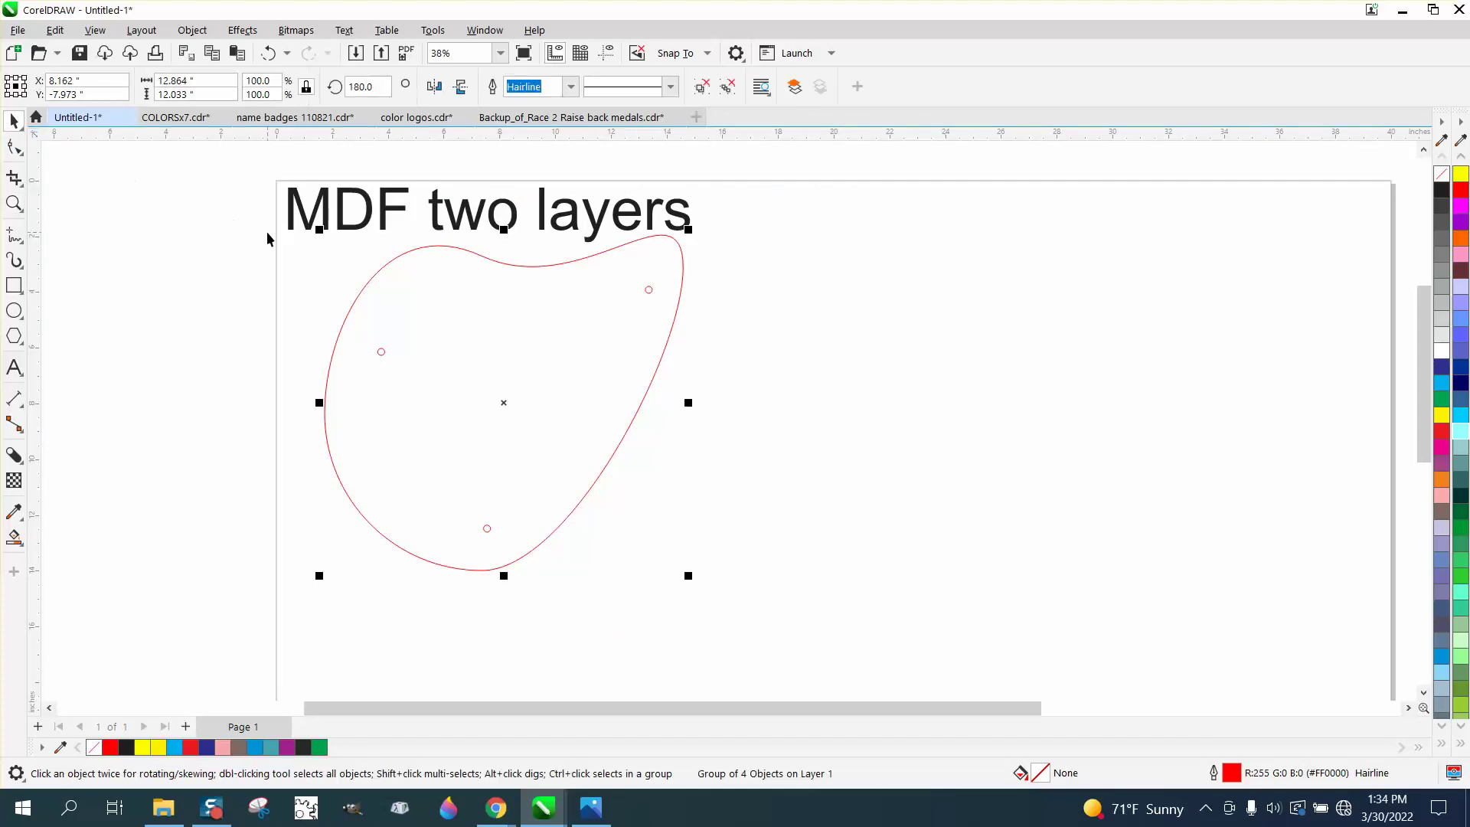
click(434, 86)
drag(503, 401, 874, 409)
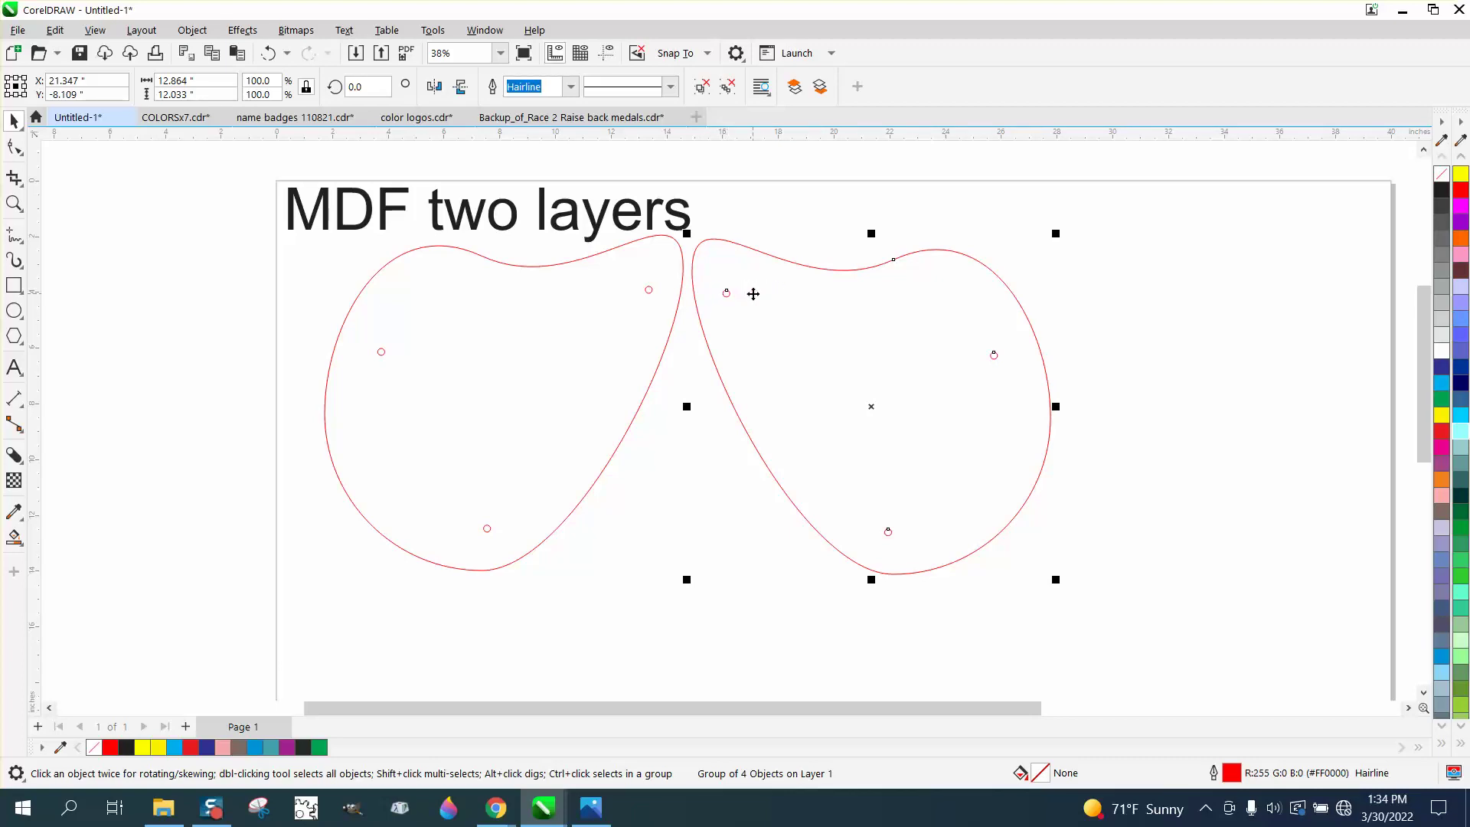
key(Delete)
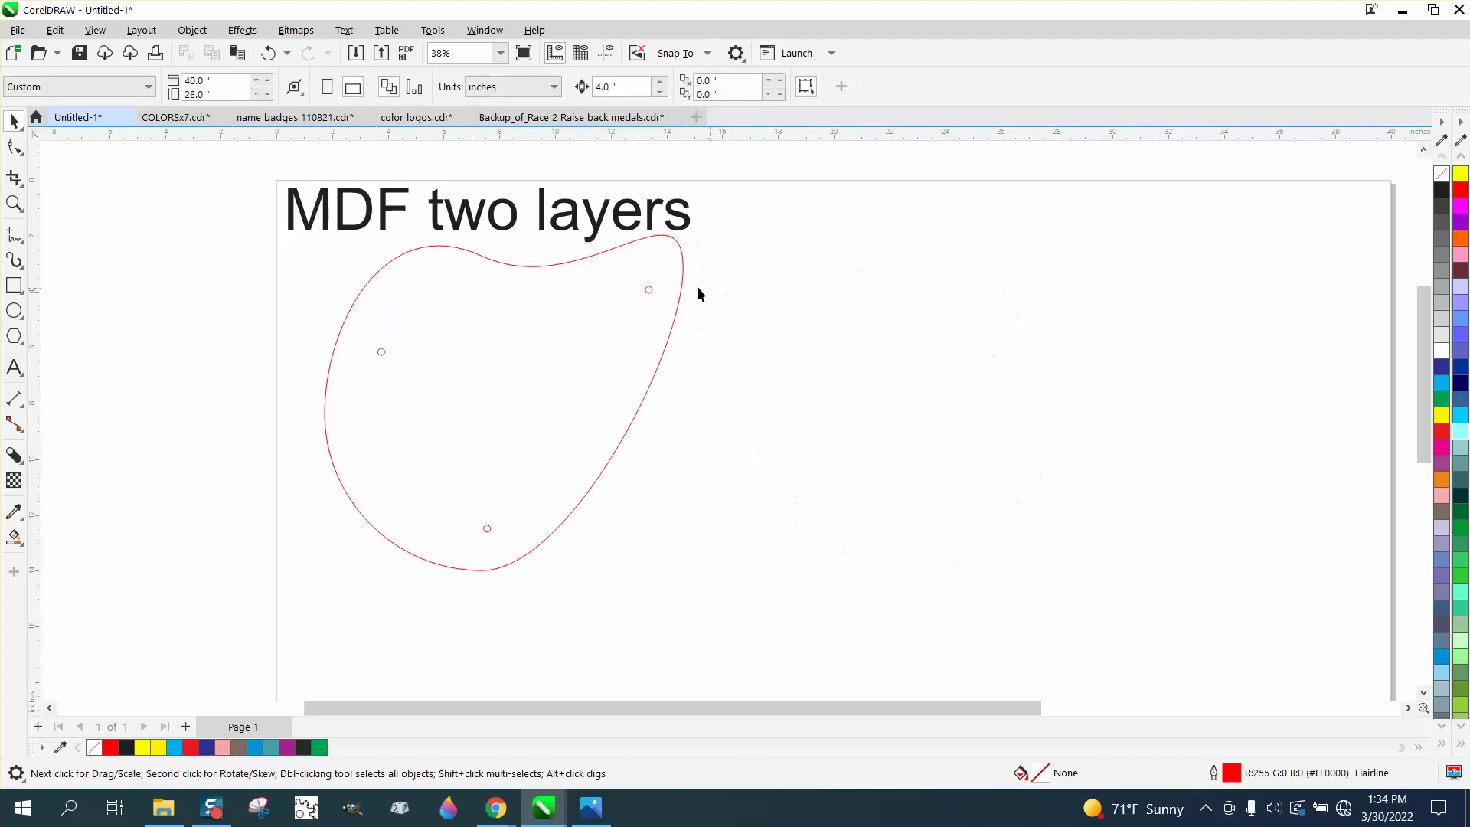
Ungroup the blob from its circles and delete all three small circles
click(650, 289)
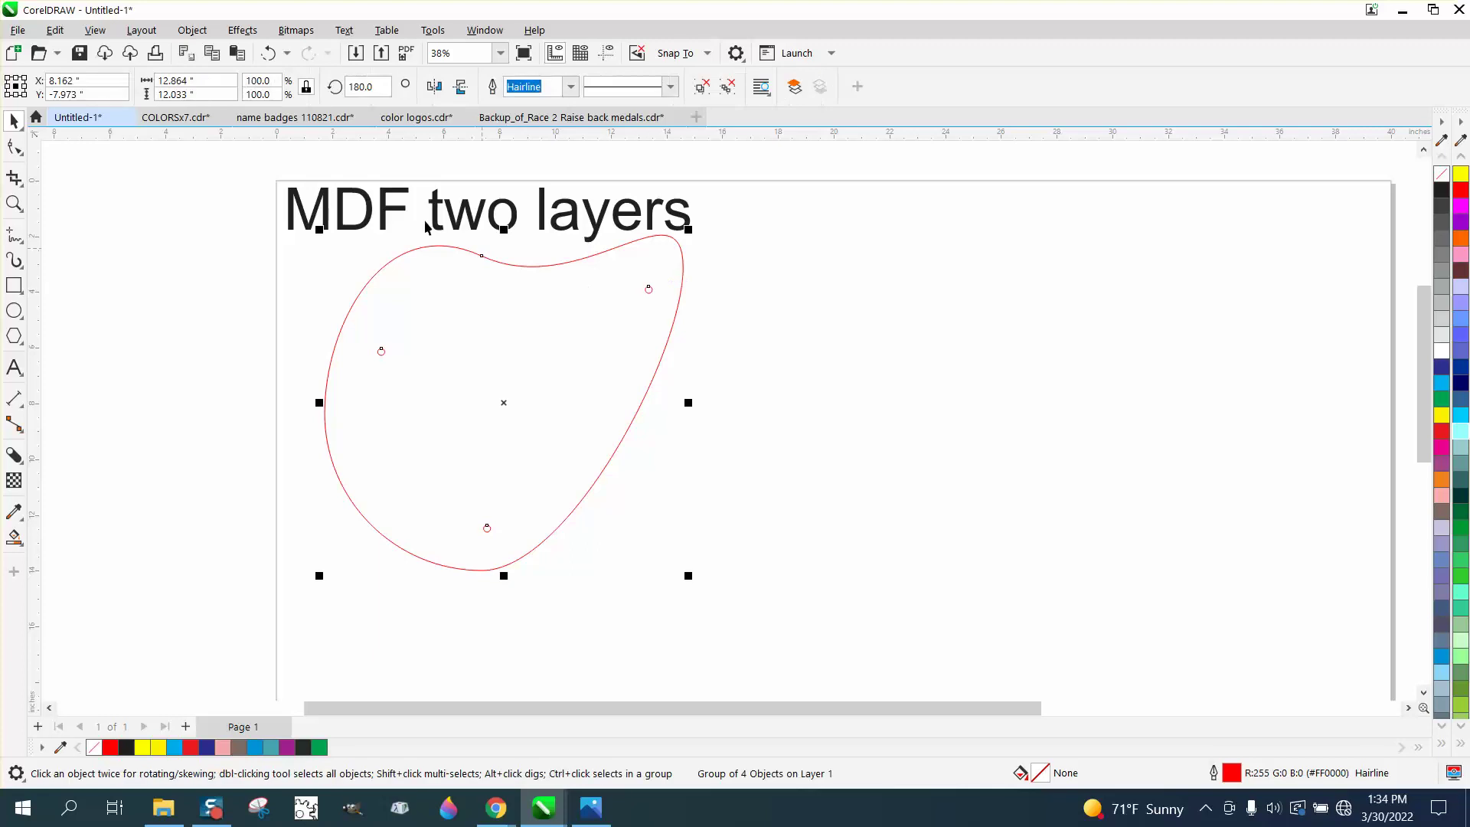
click(195, 33)
mouse_move(344, 334)
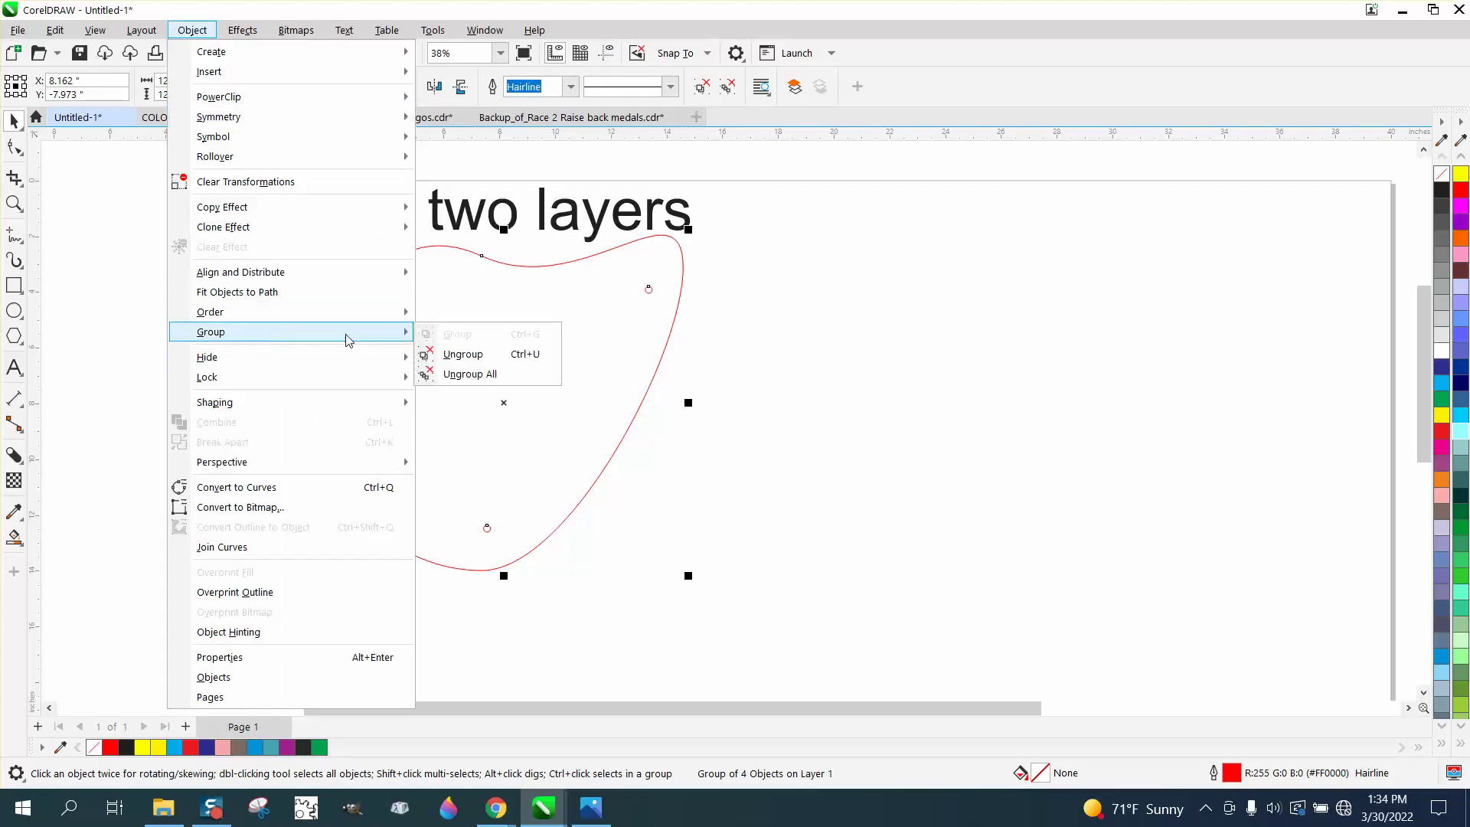
click(461, 355)
drag(698, 522, 709, 540)
key(Delete)
click(649, 291)
key(Delete)
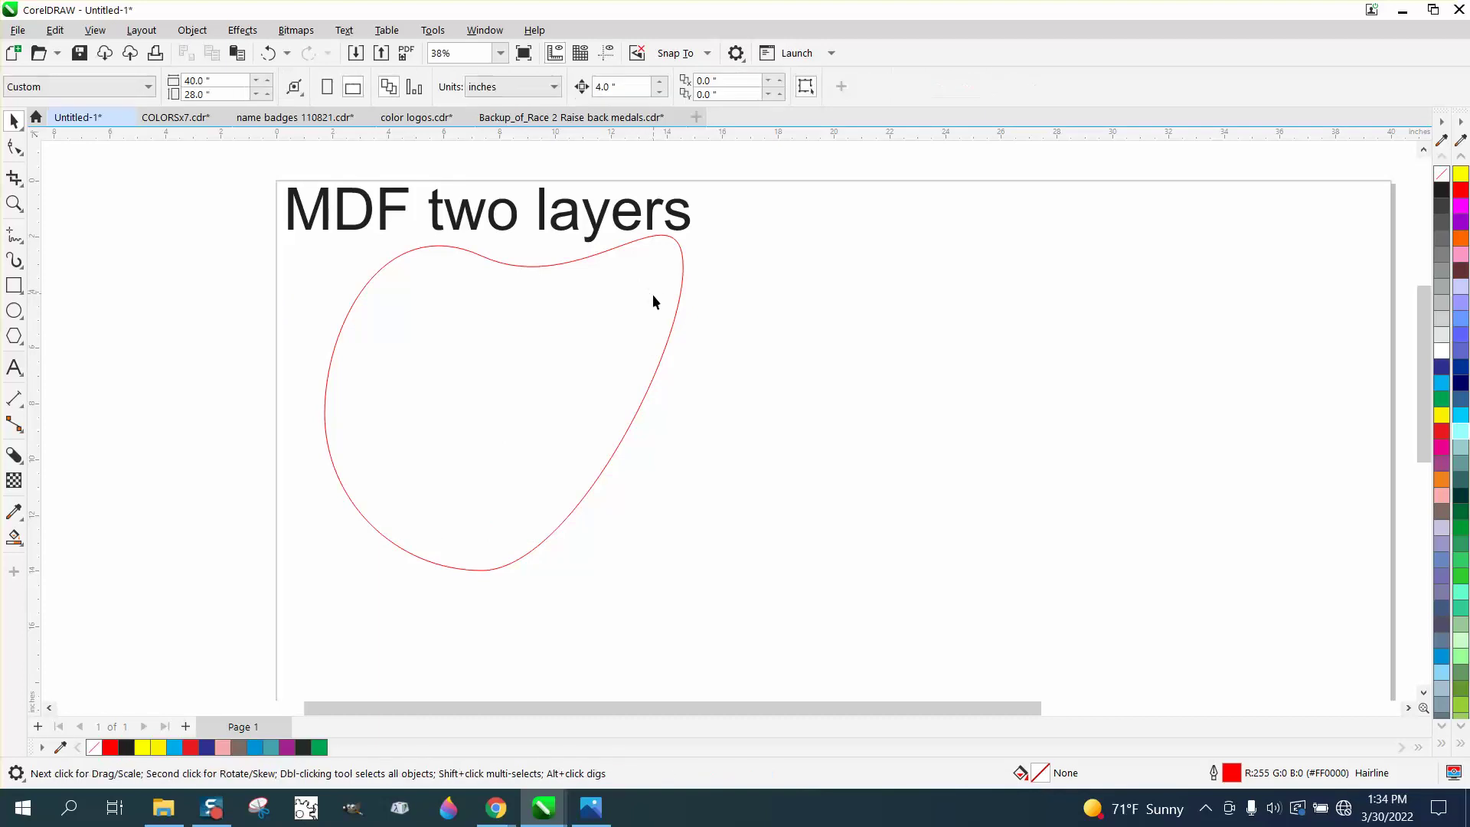
Give the red blob an inside contour of 1 step with a 0.5 inch offset
click(682, 274)
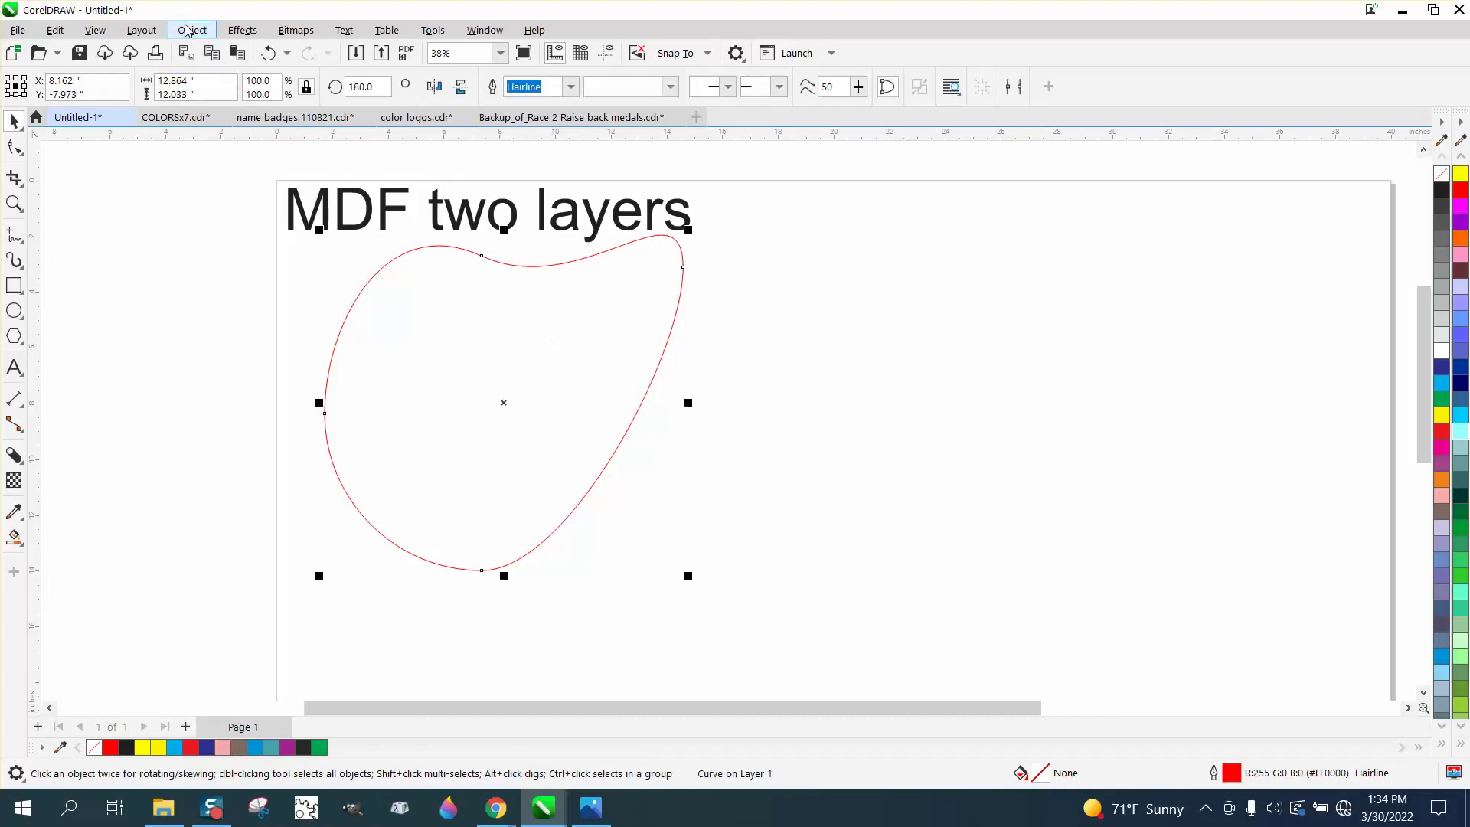
click(230, 30)
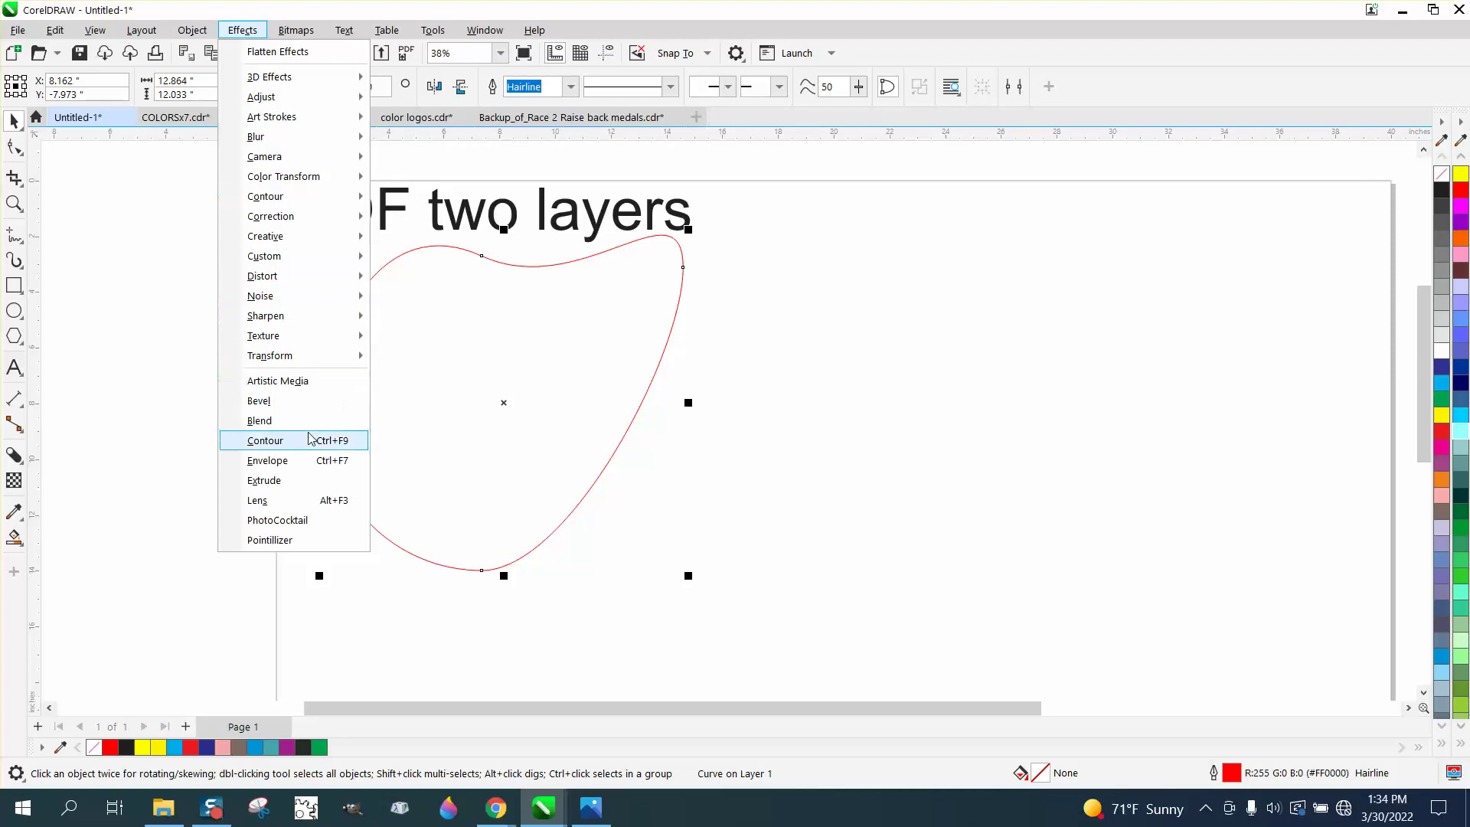
click(265, 440)
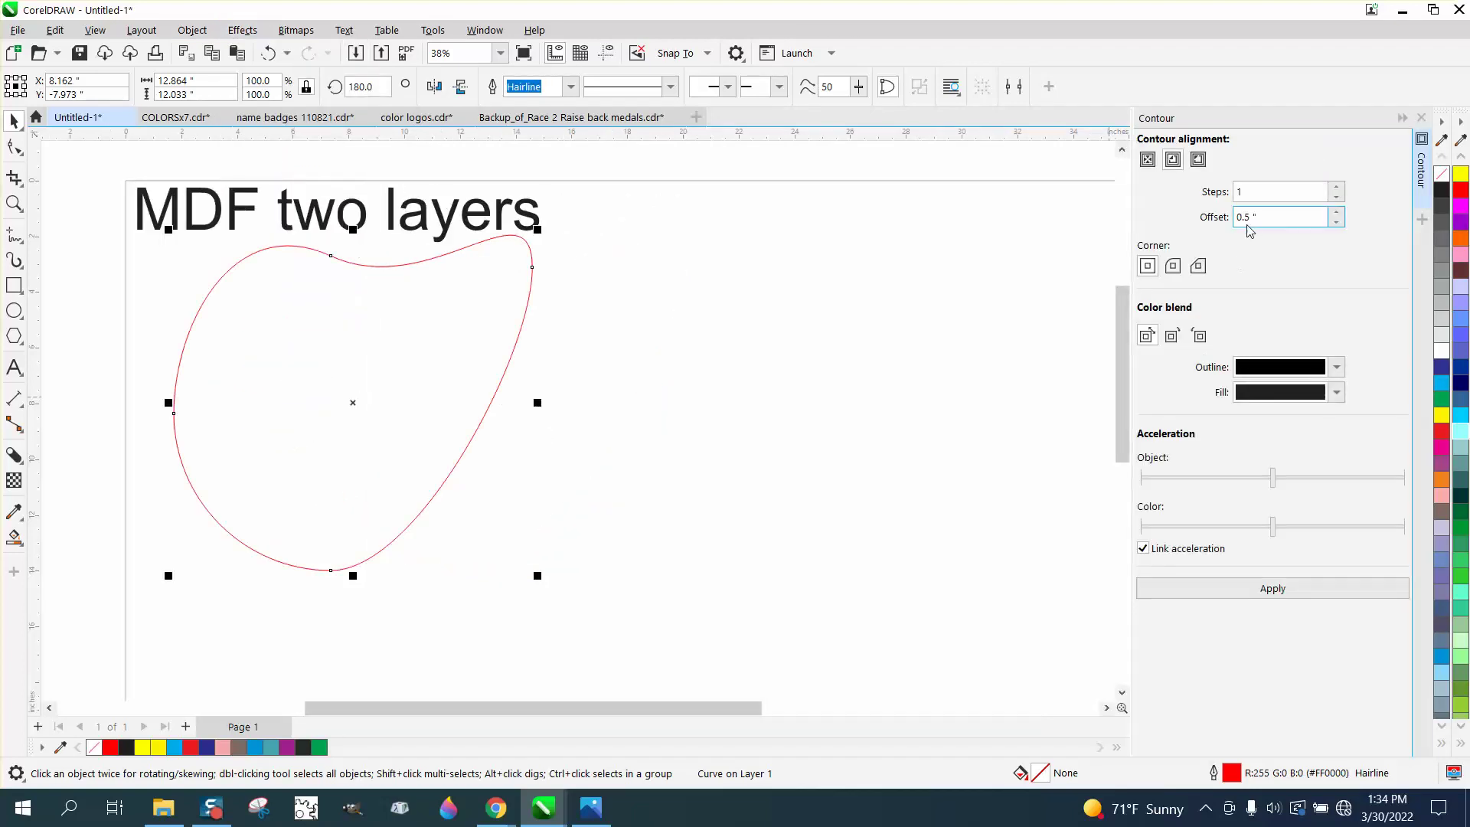
click(1270, 589)
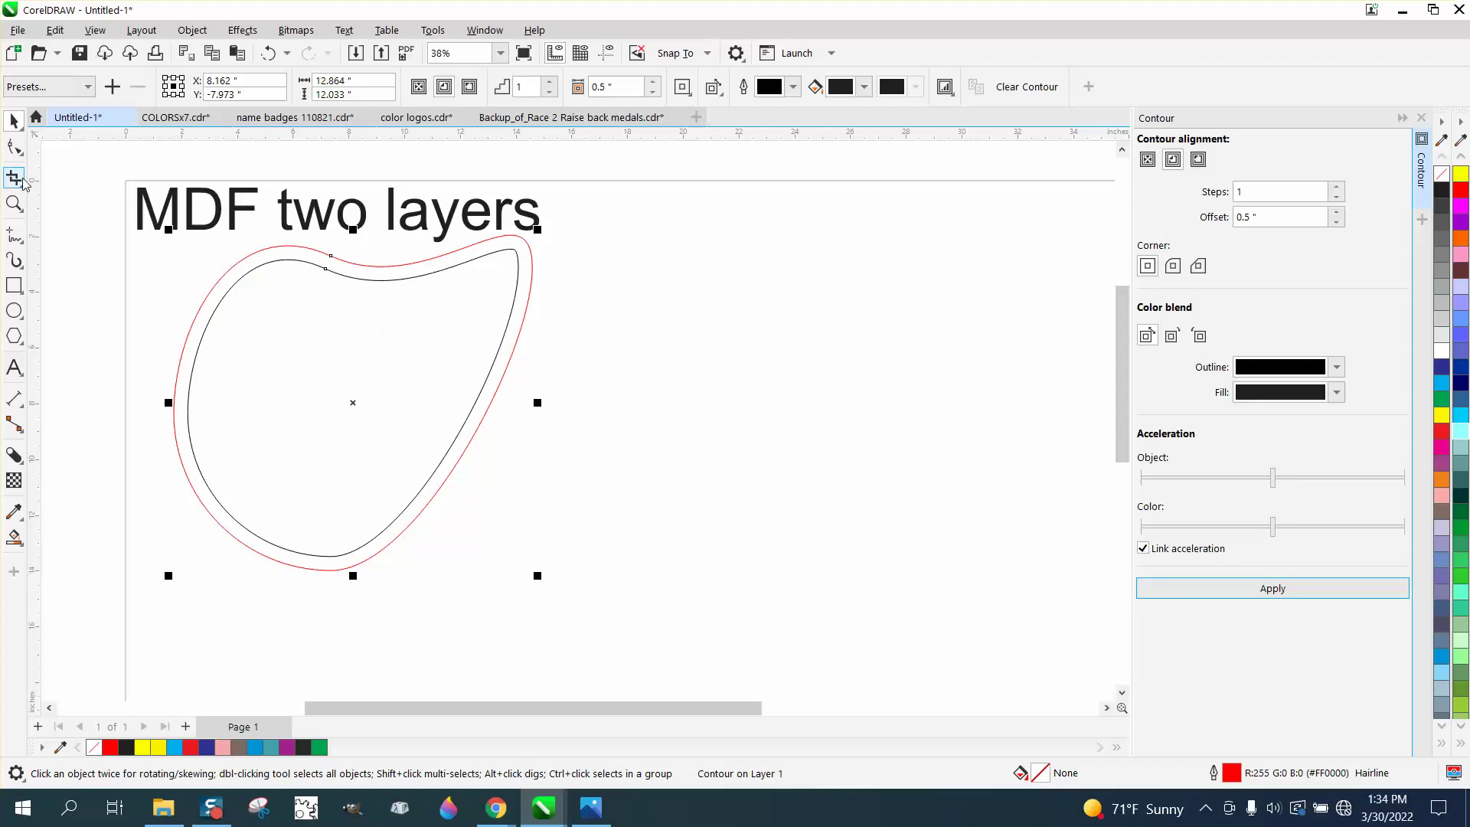
click(13, 203)
drag(159, 230, 814, 597)
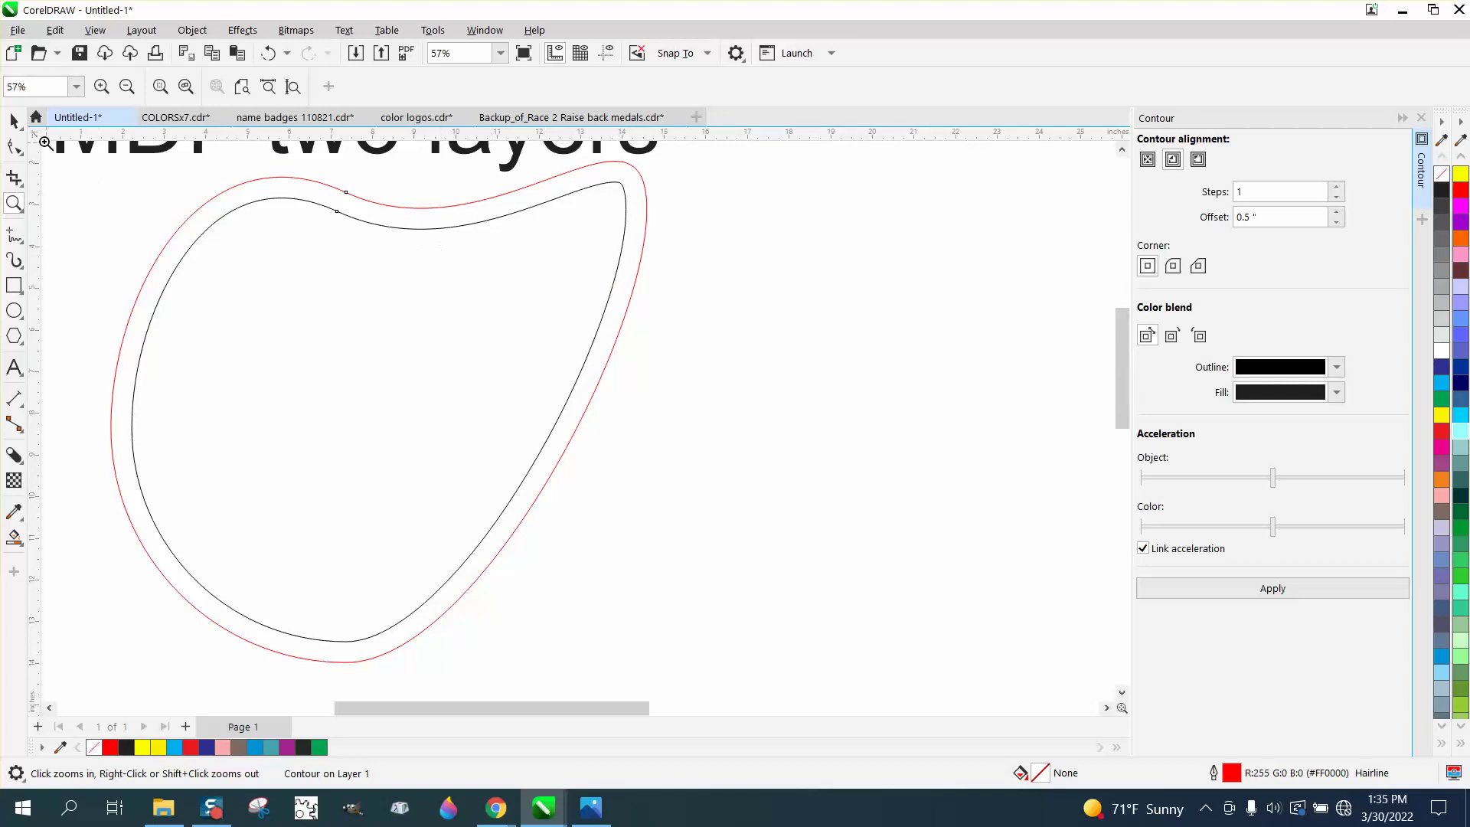
Break the contour apart and delete the black inner curve, leaving the red outline selected
click(15, 121)
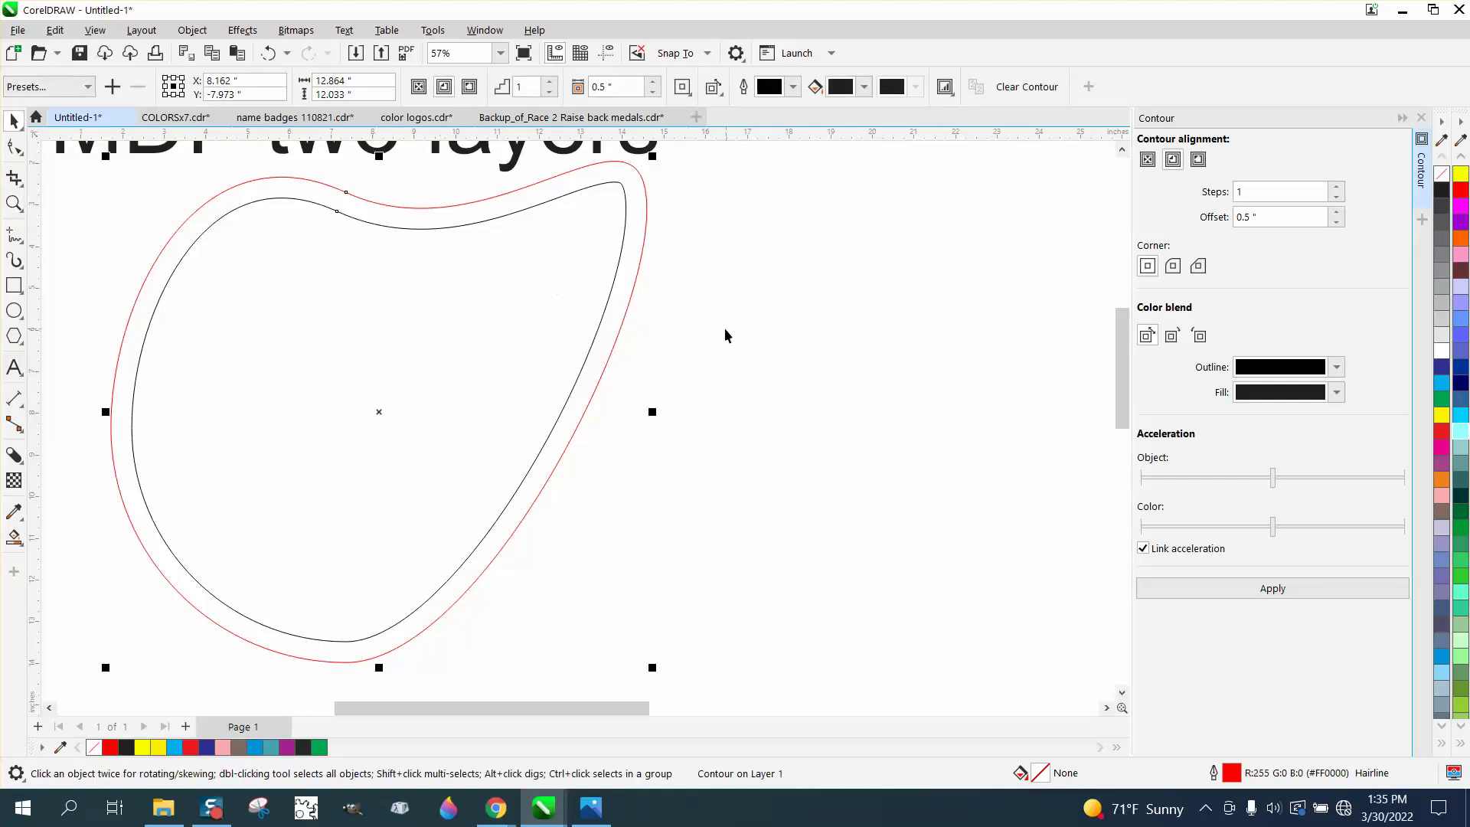
click(188, 31)
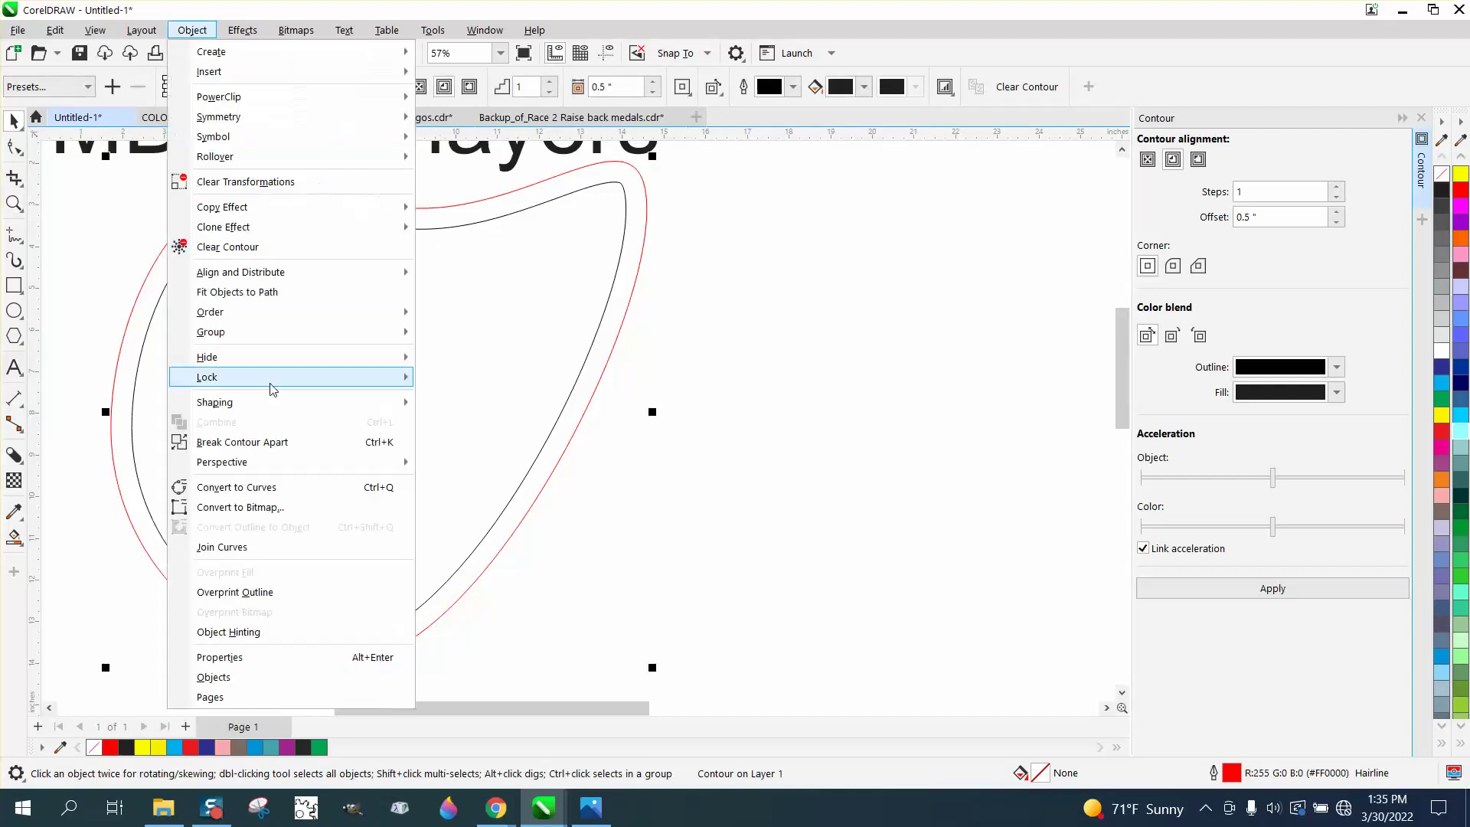
click(274, 435)
click(808, 455)
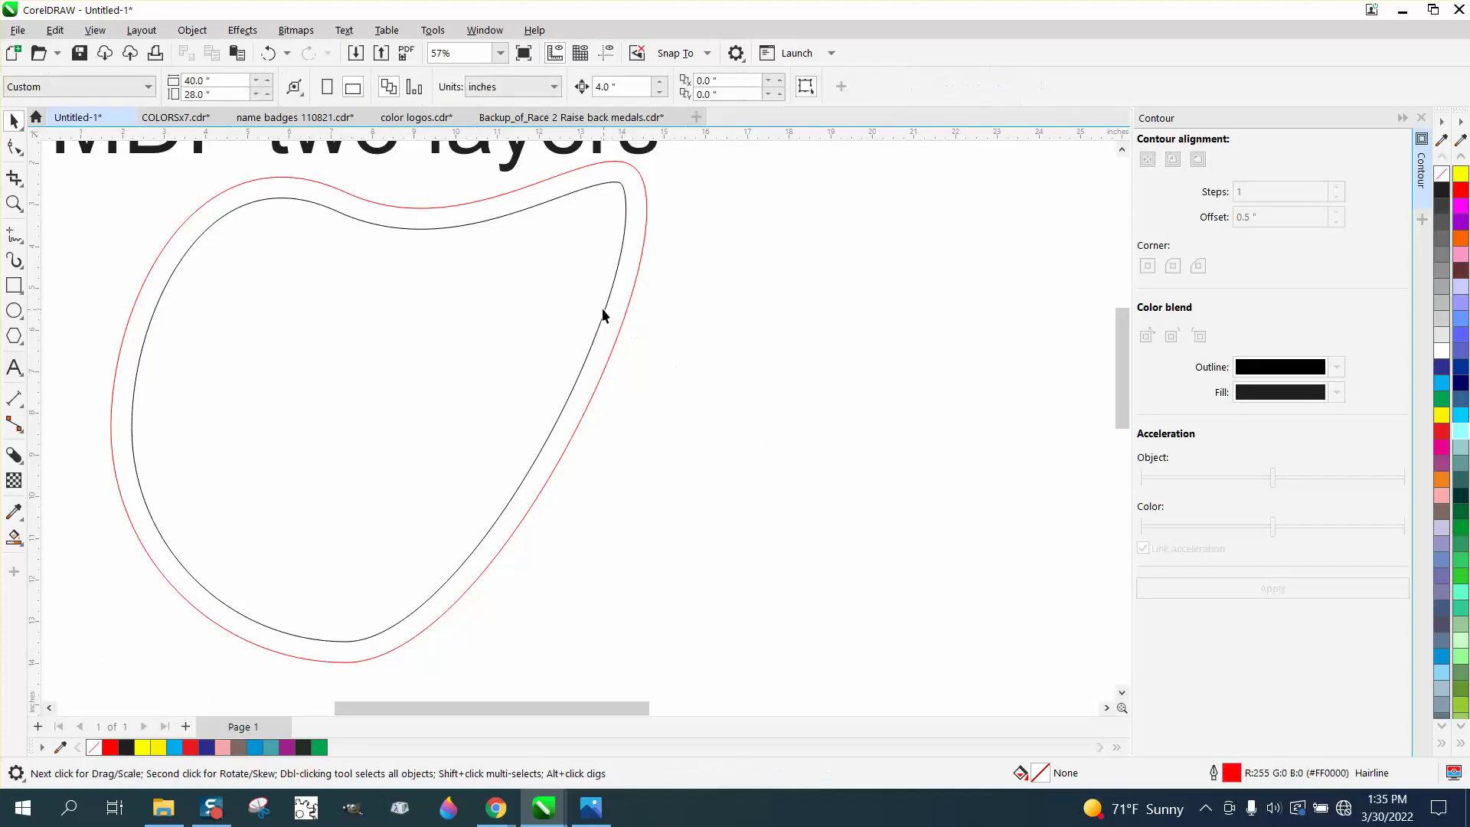
click(605, 315)
key(Delete)
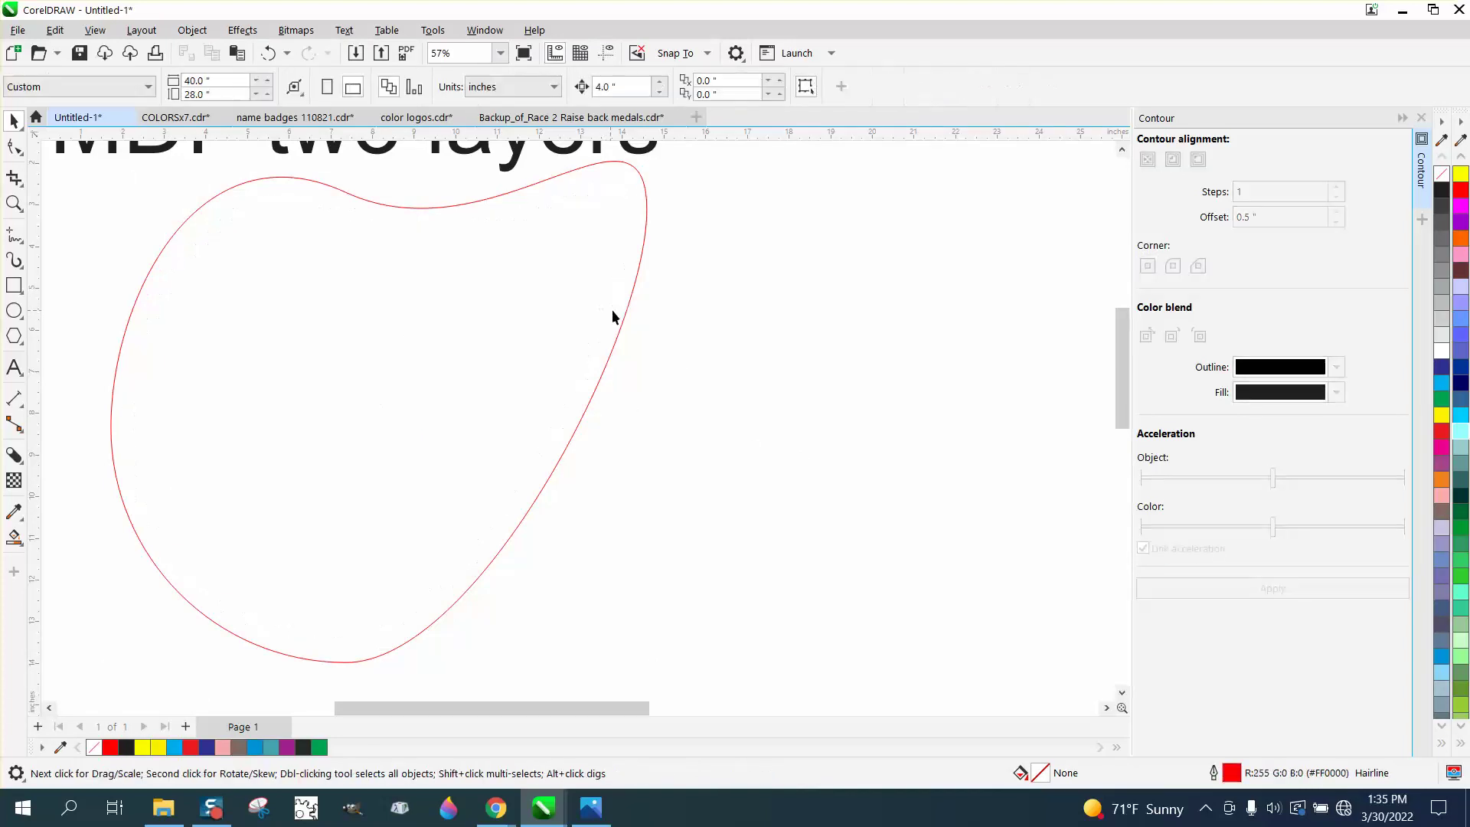
click(605, 330)
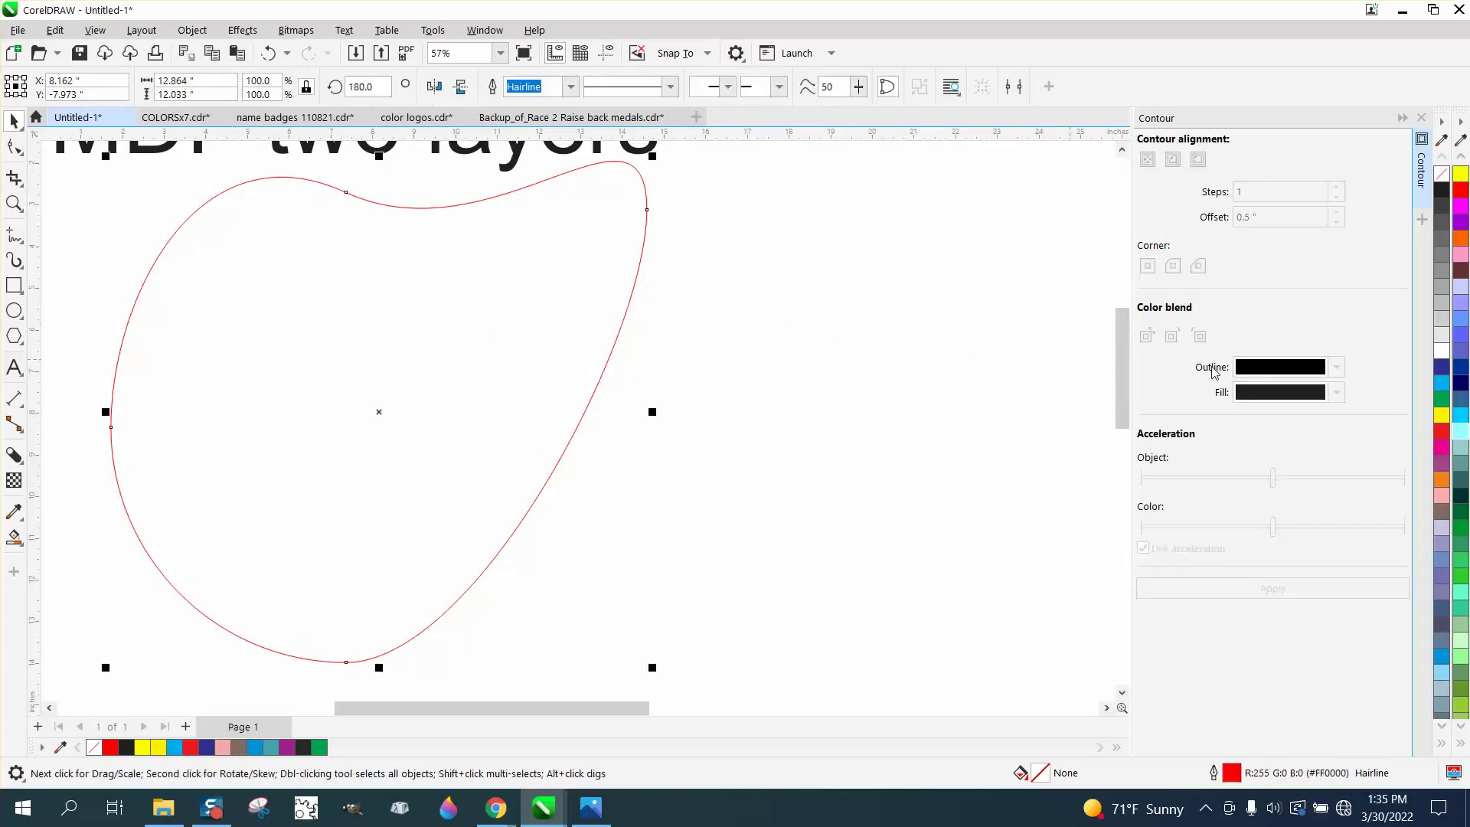
Try a yellow fill on the red outline, then undo twice to restore the black inner curve
click(1441, 417)
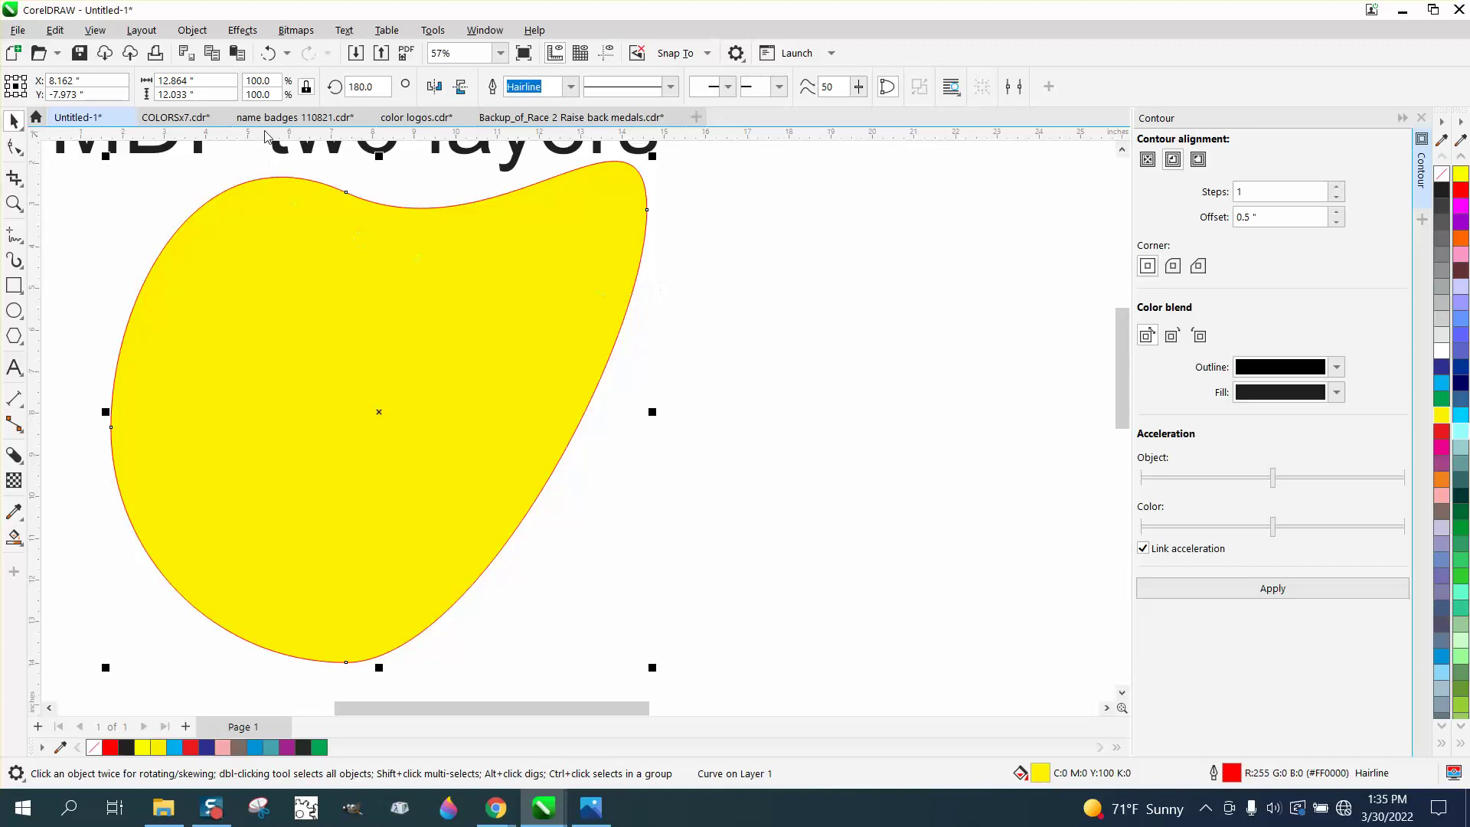
click(268, 55)
click(269, 56)
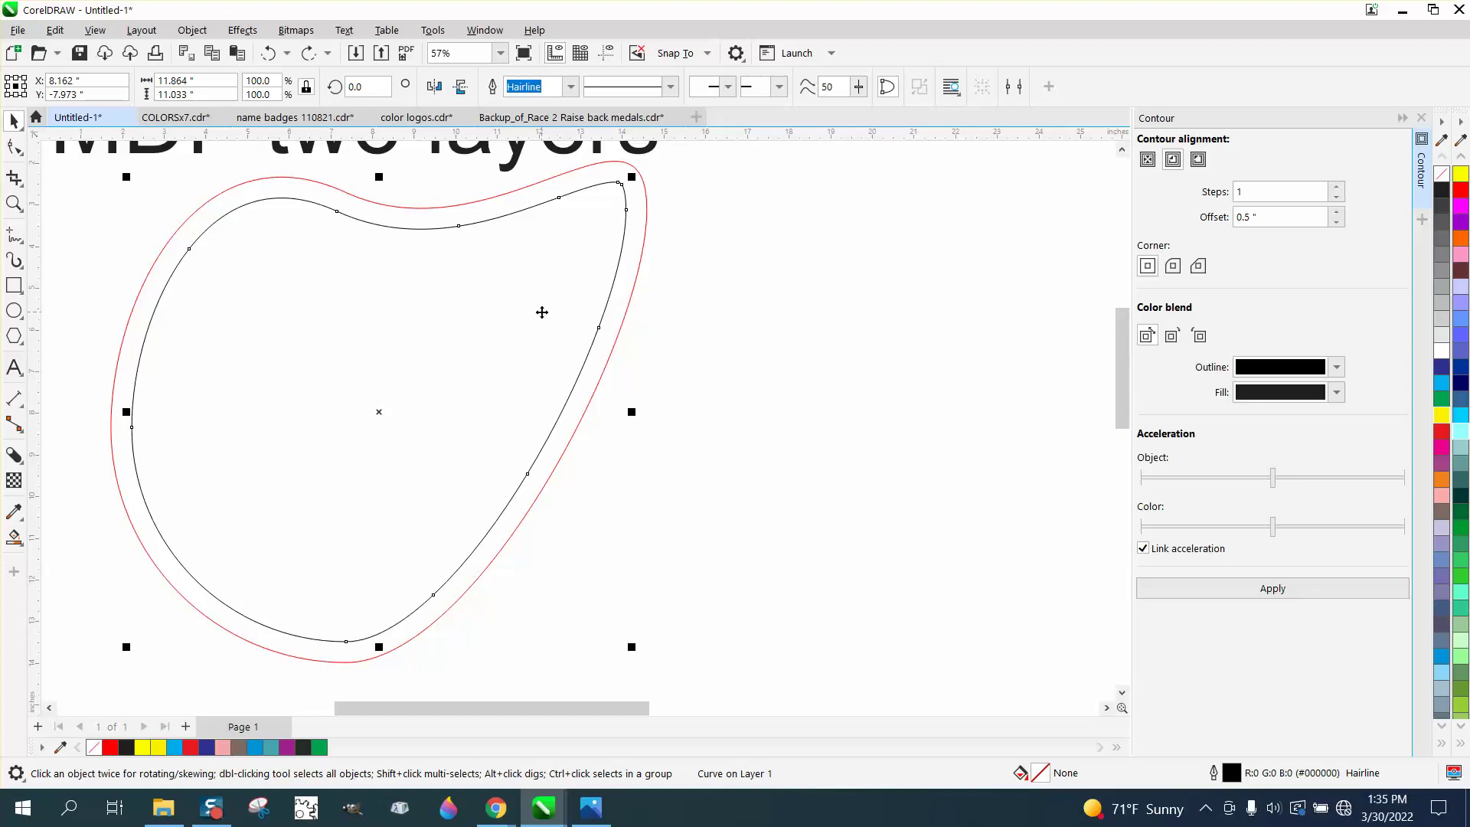
click(664, 346)
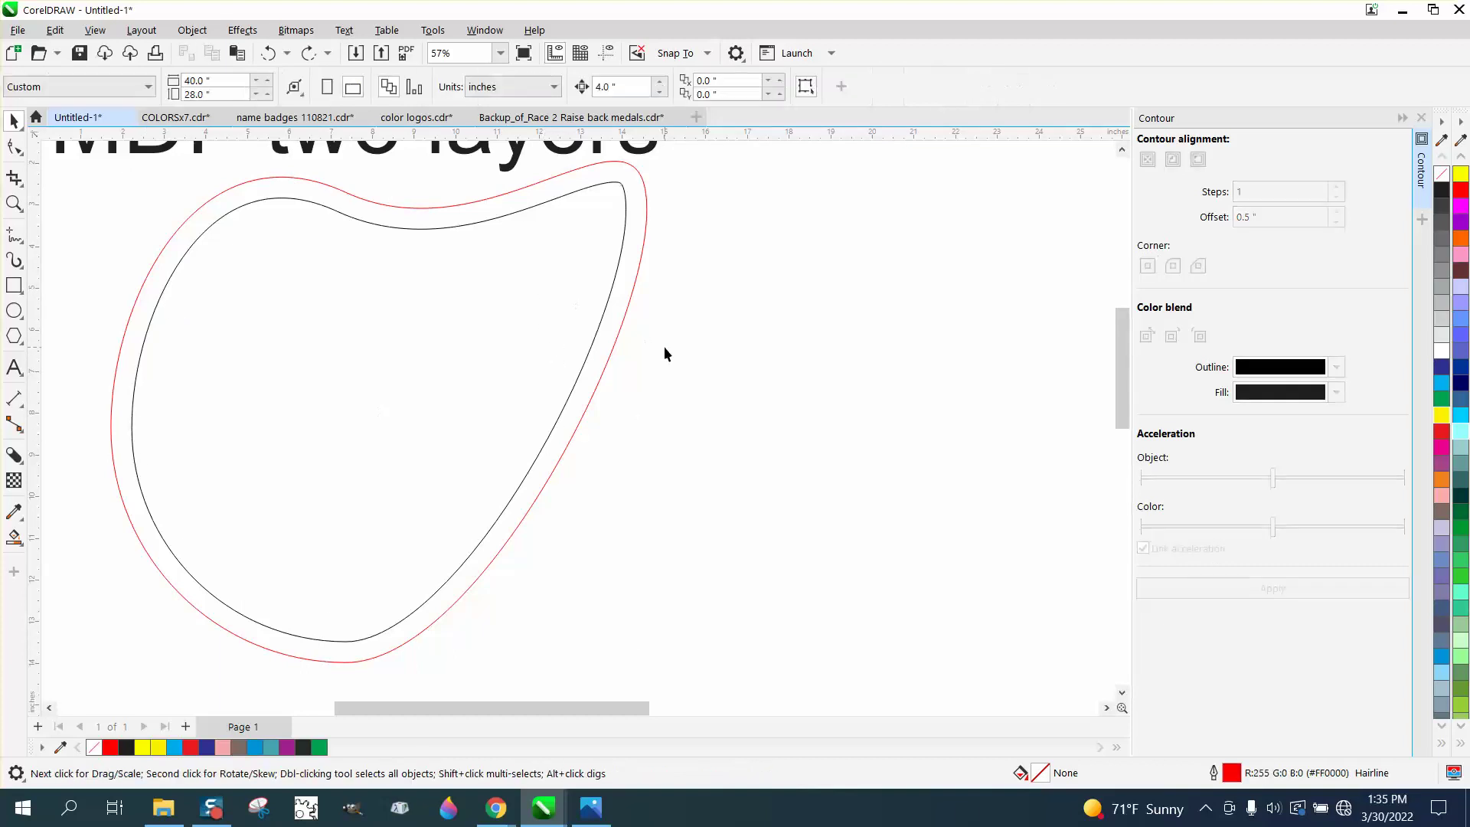
scroll(664, 346, down, 2)
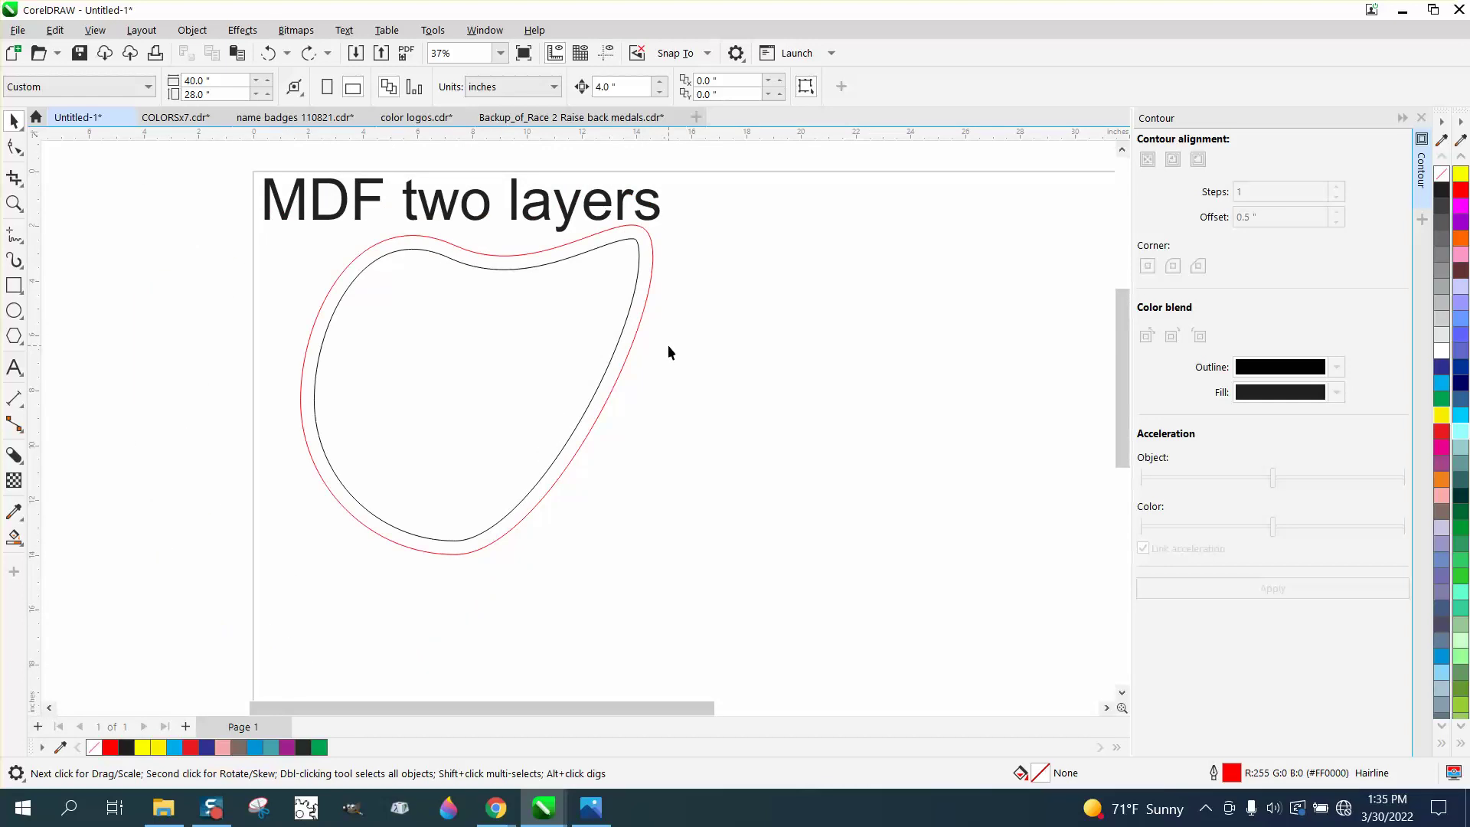